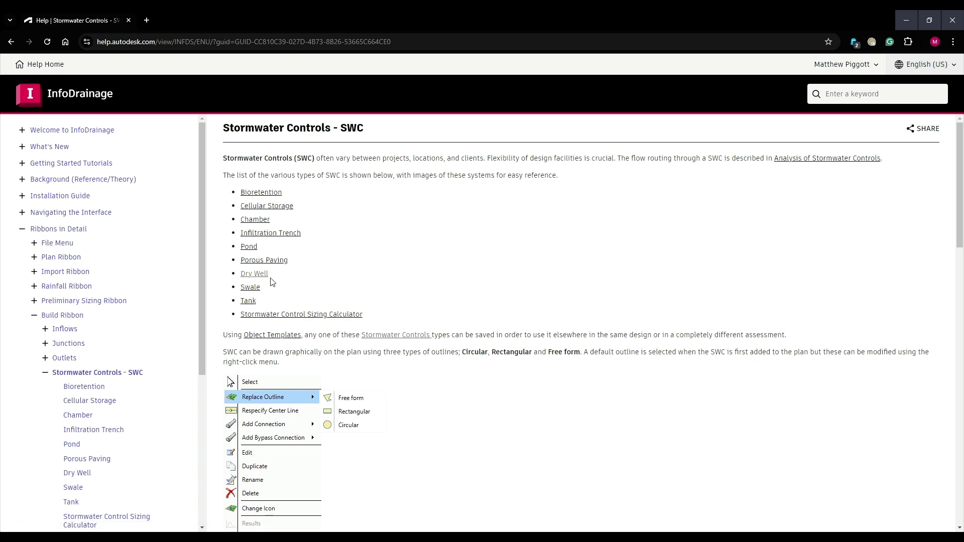
Open the Dry Well help topic and review its dimension fields and pollution settings.
click(255, 274)
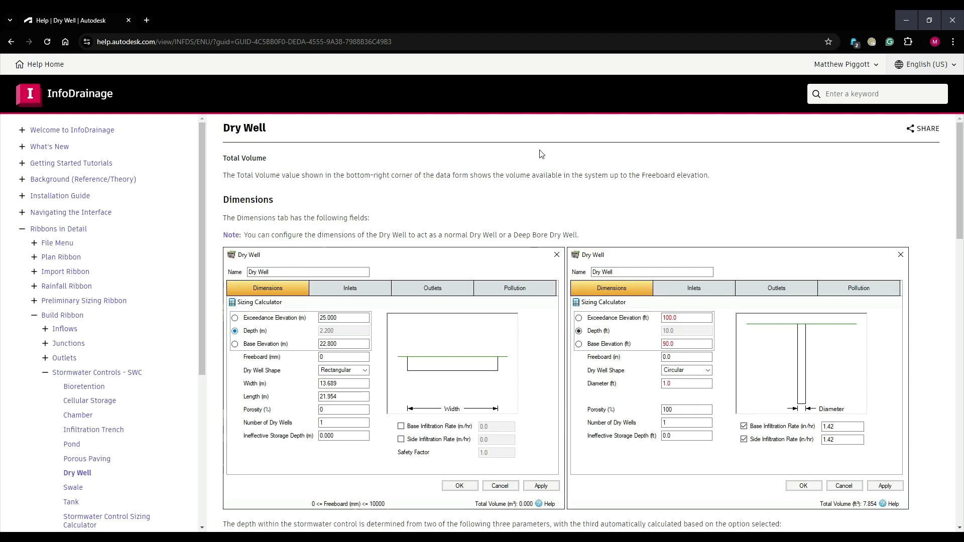
scroll(753, 190, down, 9)
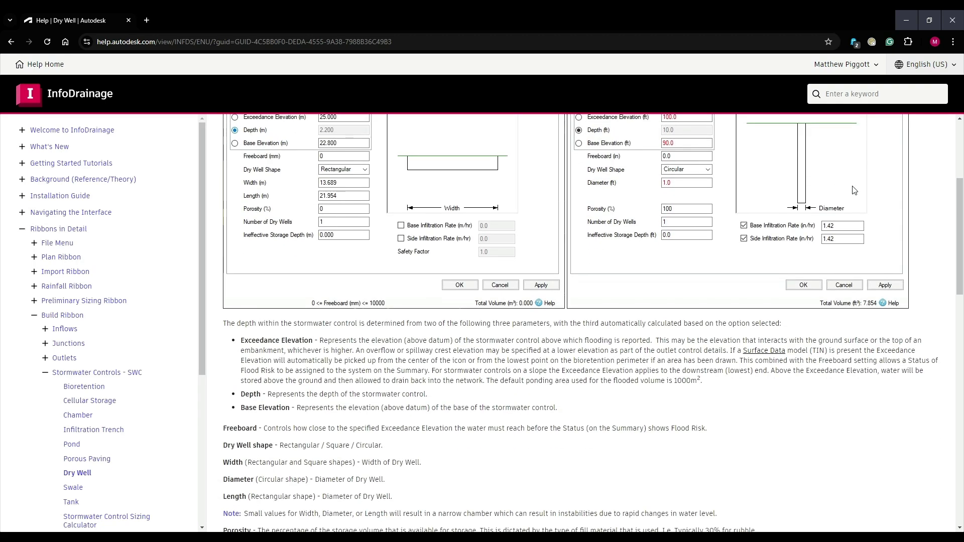
scroll(862, 195, down, 13)
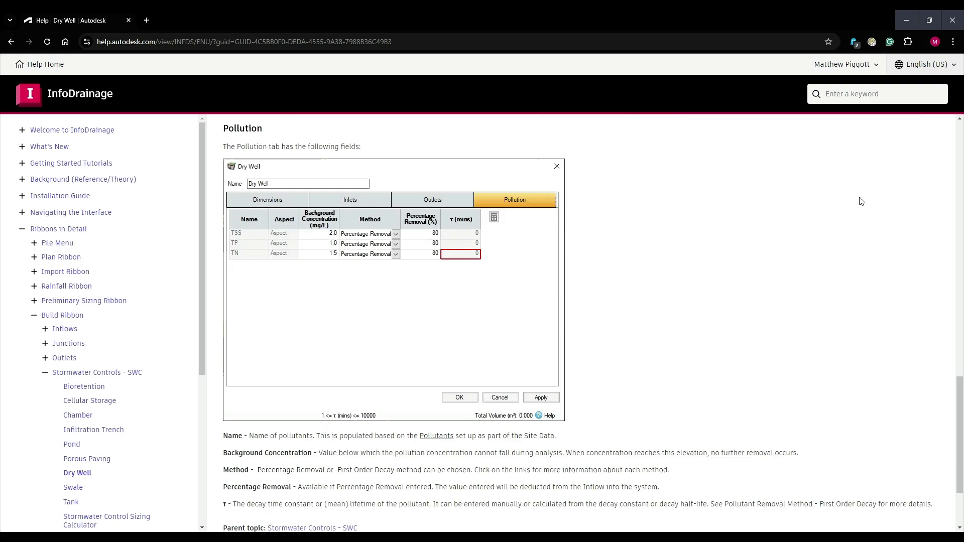
Switch to InfoDrainage and examine the catchments, soakwells, swales and pond in the Soakwell model plan.
click(906, 20)
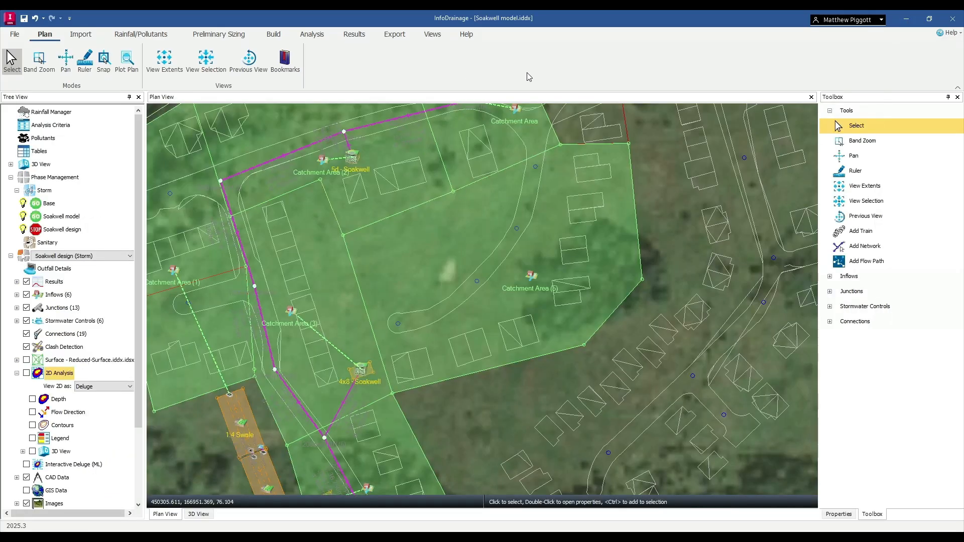
scroll(577, 252, down, 5)
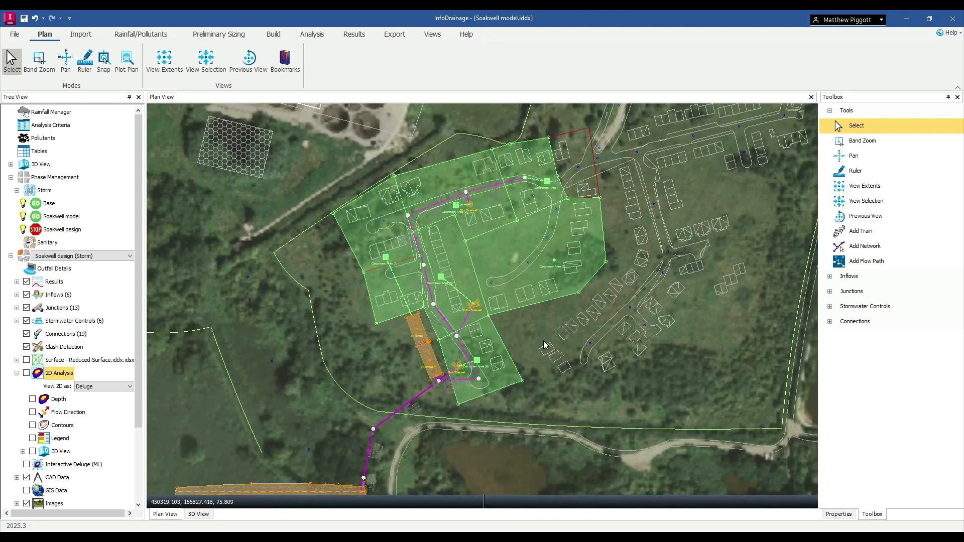
middle_drag(522, 341, 544, 280)
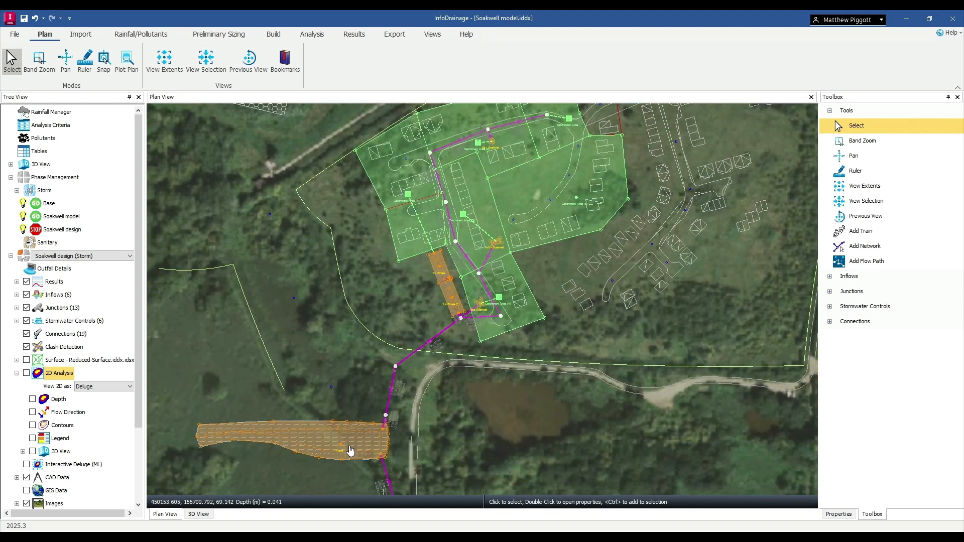
middle_drag(586, 161, 520, 222)
scroll(512, 231, up, 3)
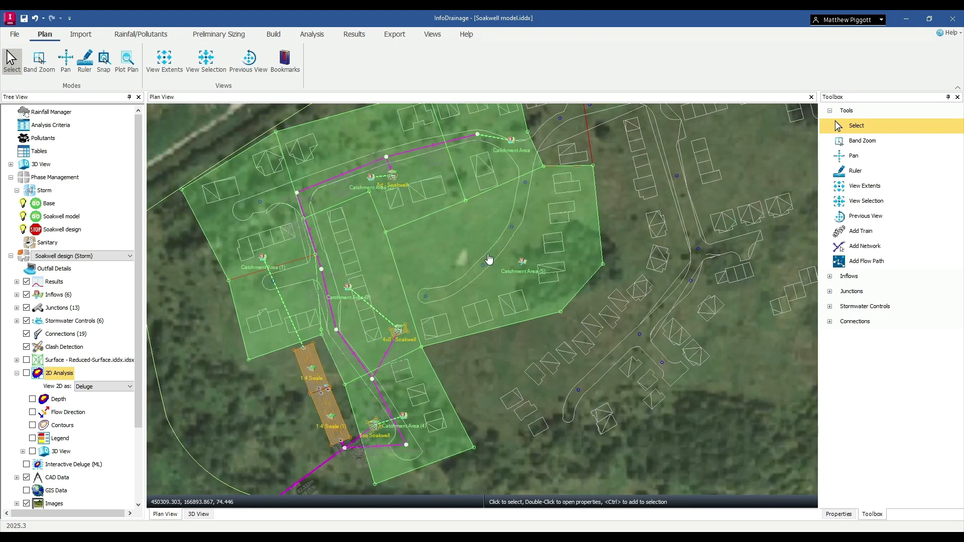
scroll(495, 260, up, 1)
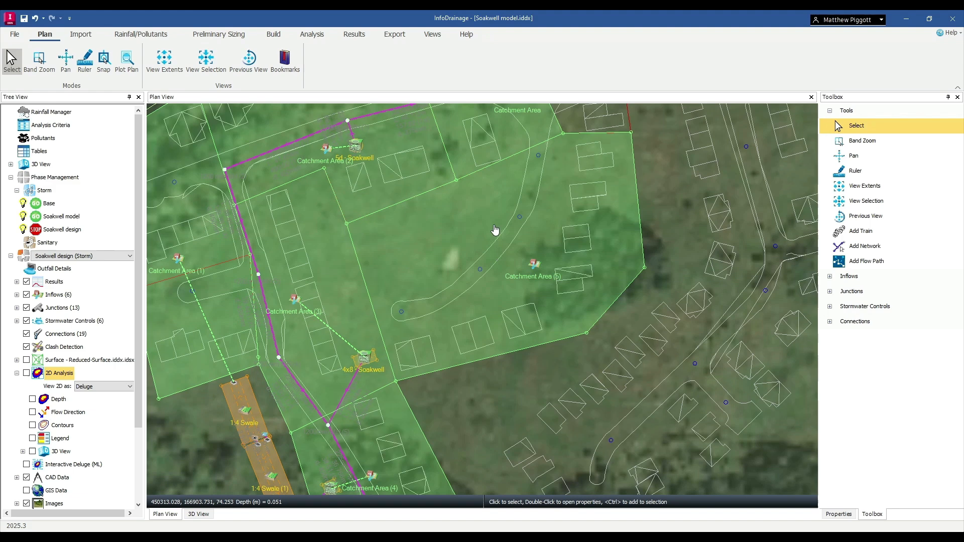
Open the object templates and review the runoff settings of the Catchment Area (1) inflow template.
click(15, 35)
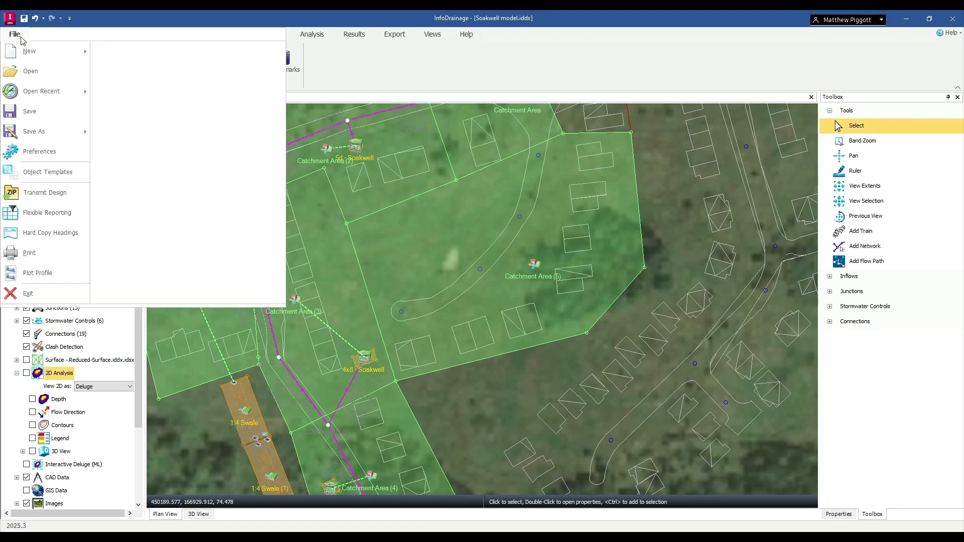
click(60, 174)
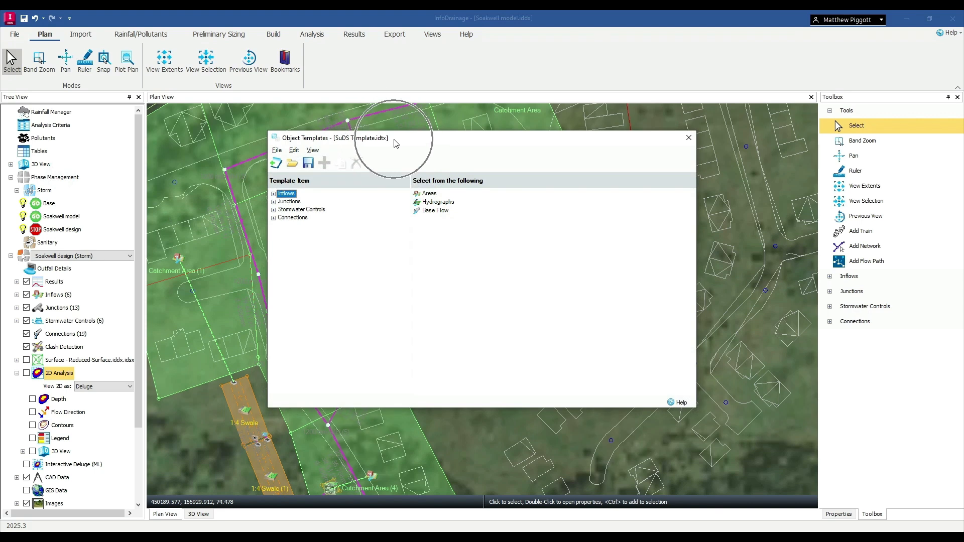
click(274, 194)
click(281, 202)
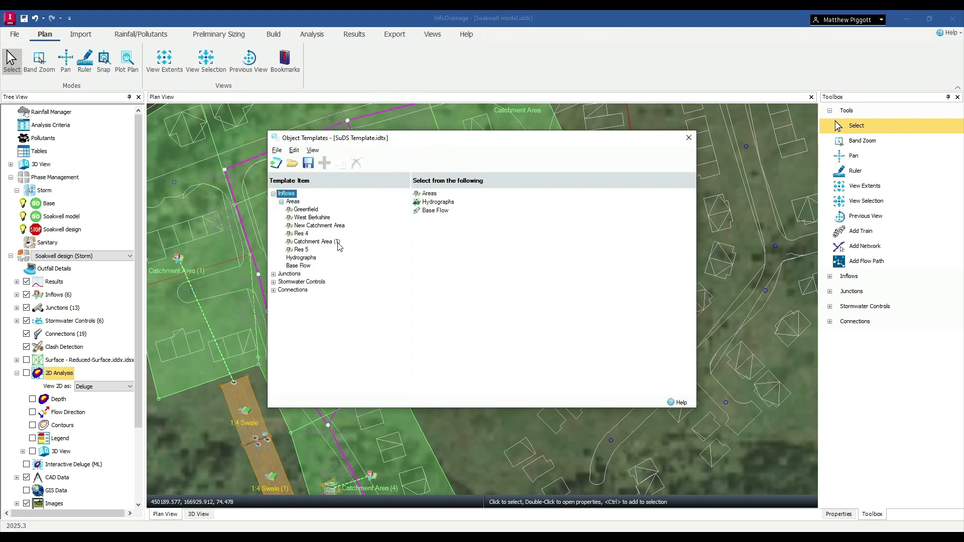
click(335, 243)
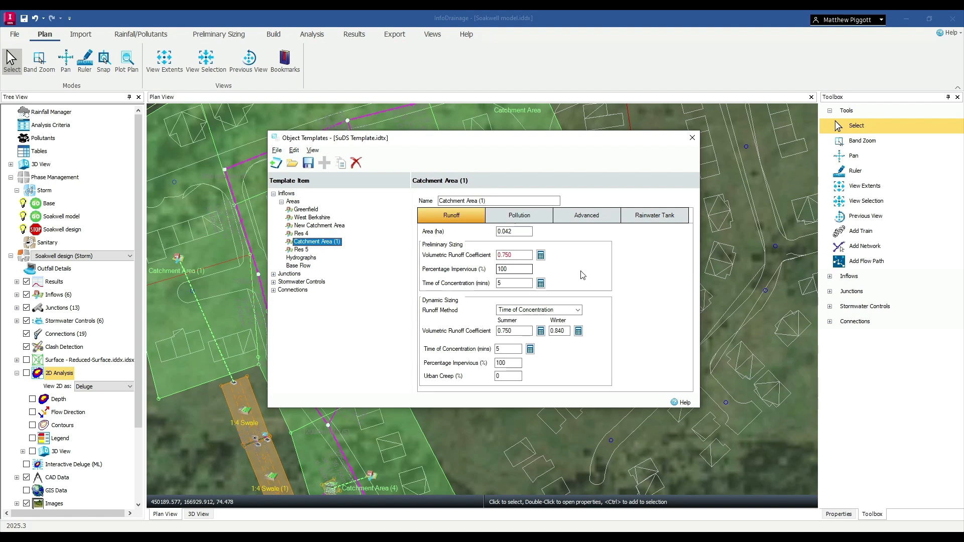
Review the dimensions of the 8d, 5x10 and 8x8 soakwell templates under Dry Well, and close the object templates.
click(274, 274)
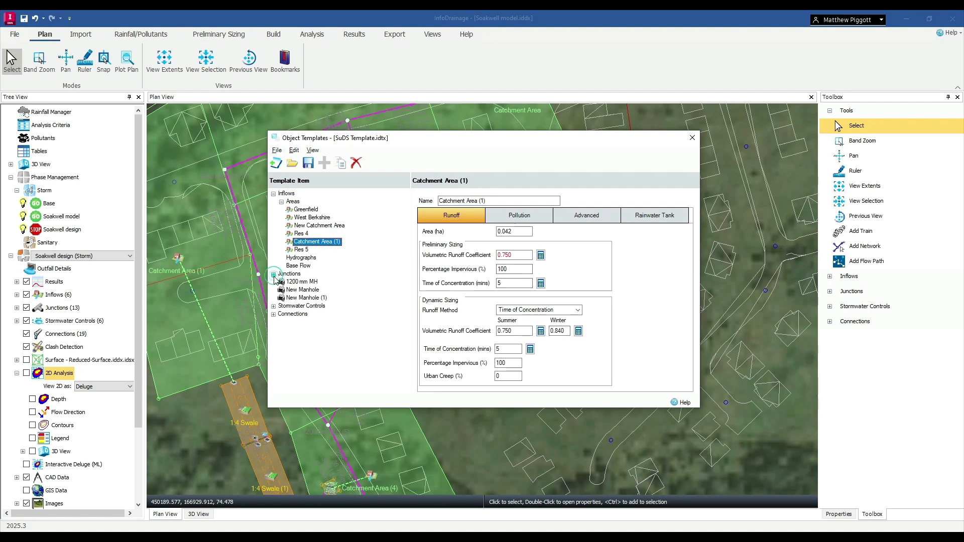
click(274, 307)
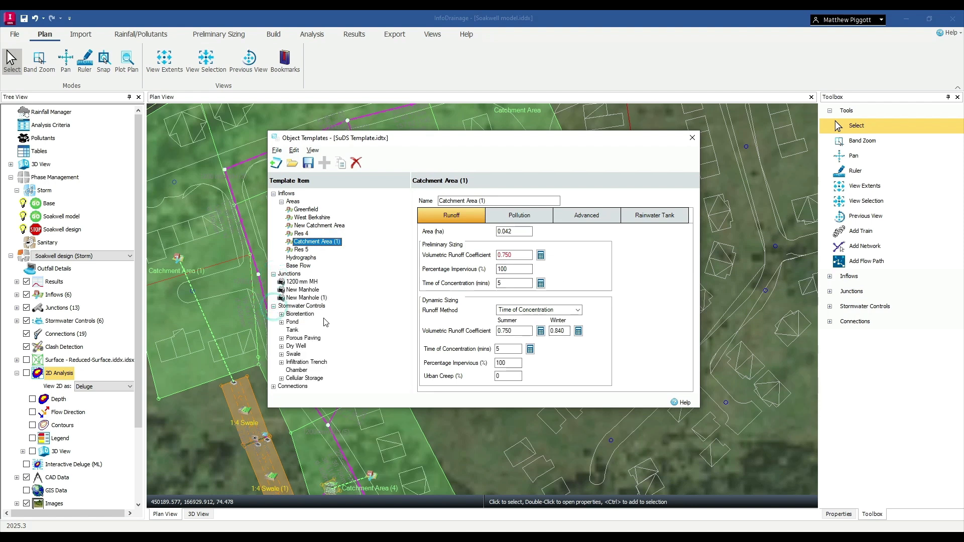
click(282, 346)
scroll(301, 342, down, 1)
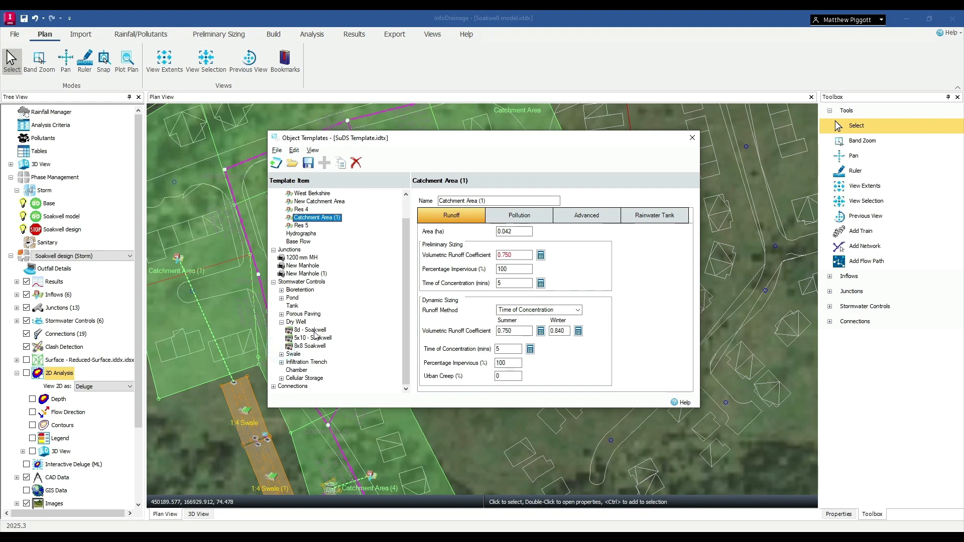
click(315, 330)
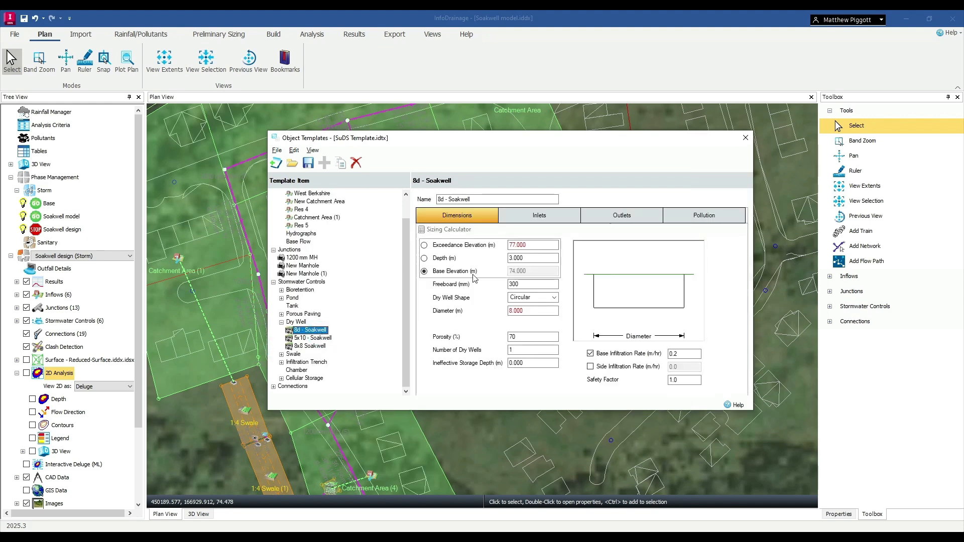
drag(645, 139, 592, 100)
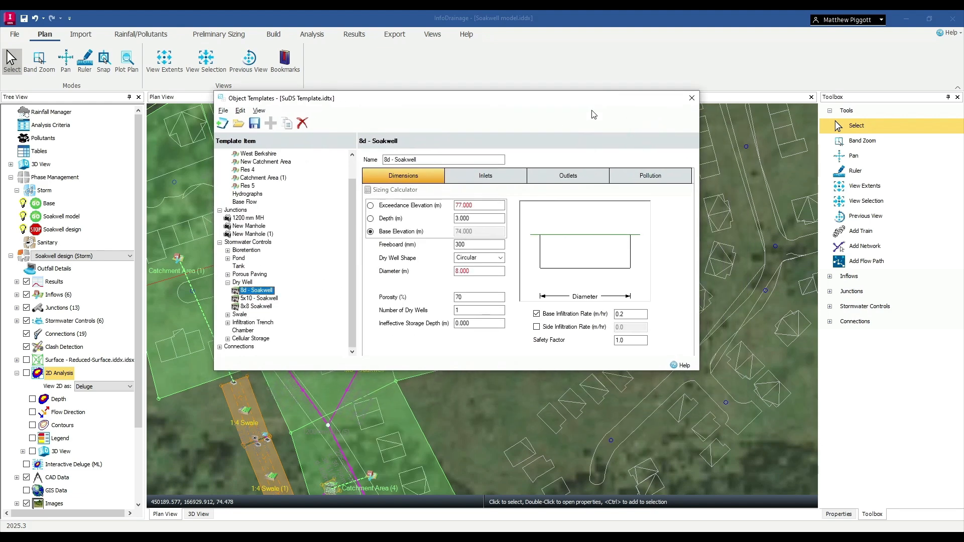
click(261, 300)
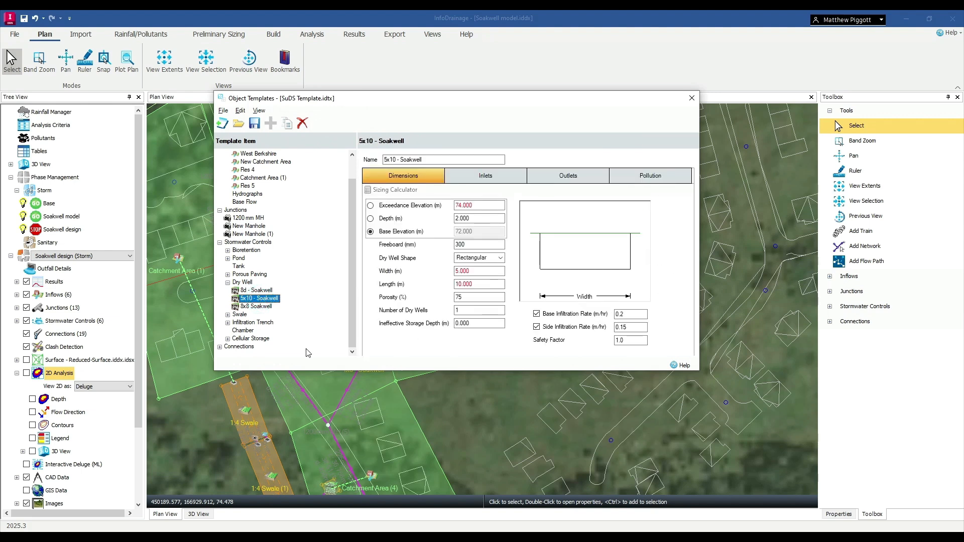
click(257, 306)
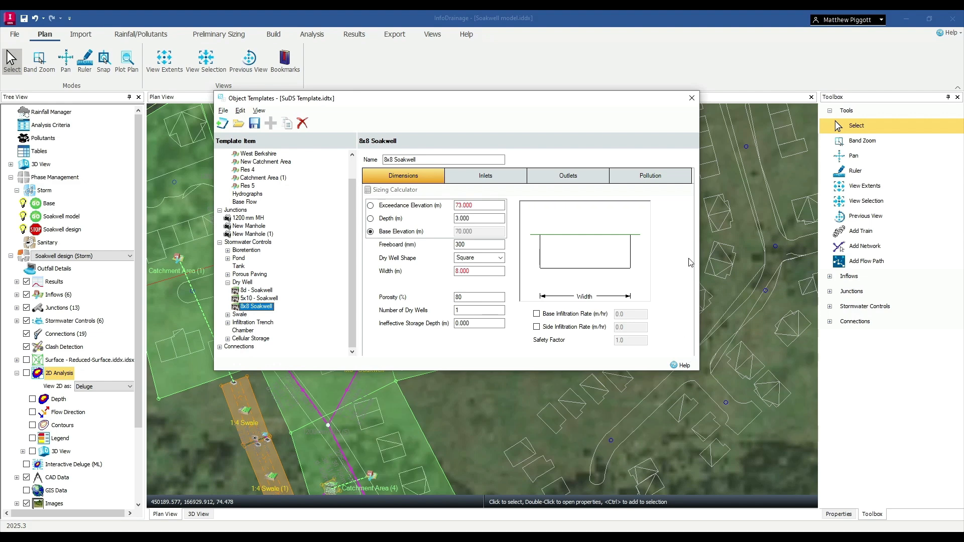
click(692, 98)
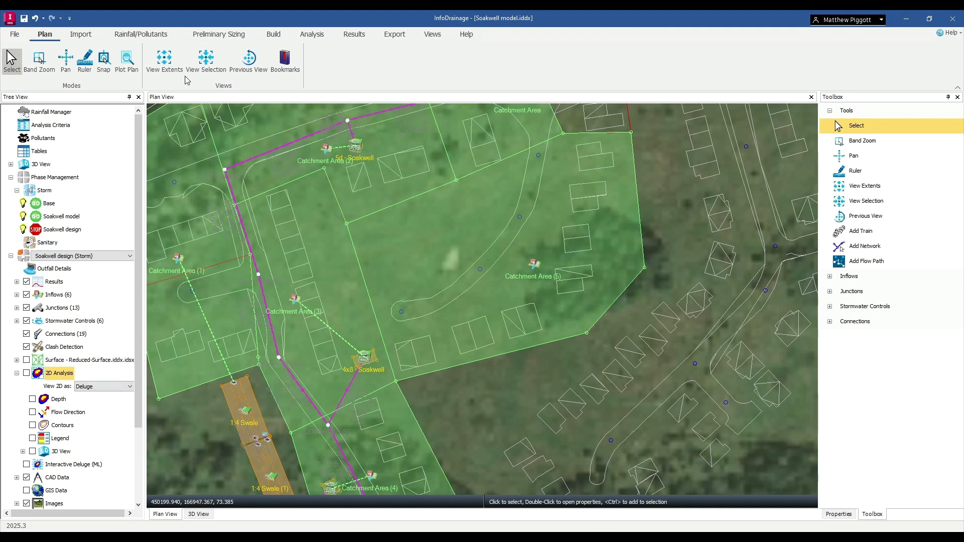
Inspect the Deluge analysis settings and close them without running the analysis.
click(141, 33)
click(211, 34)
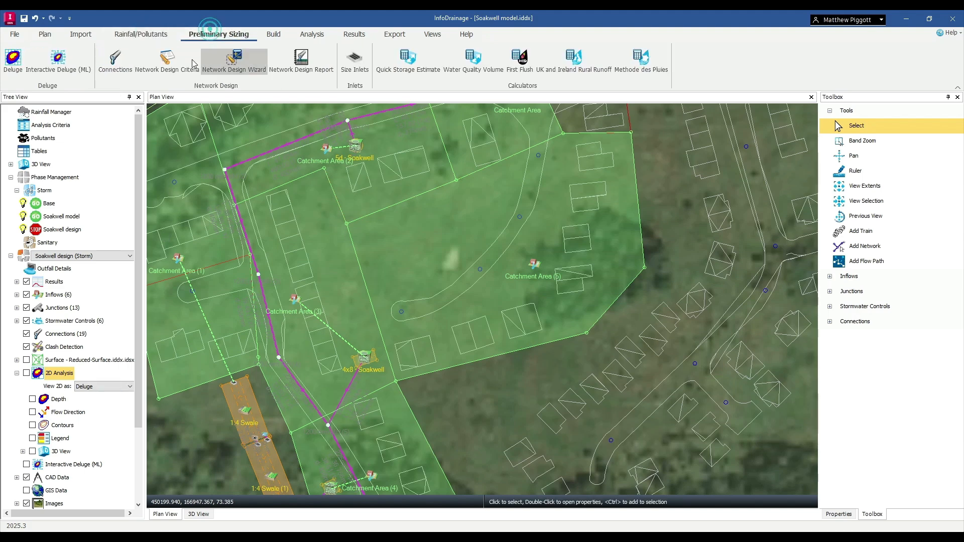
click(13, 60)
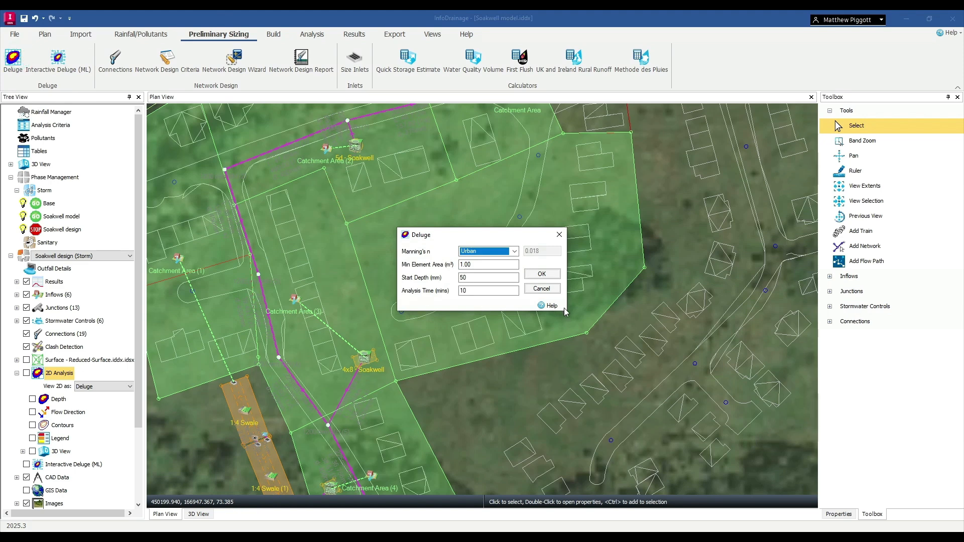
click(559, 234)
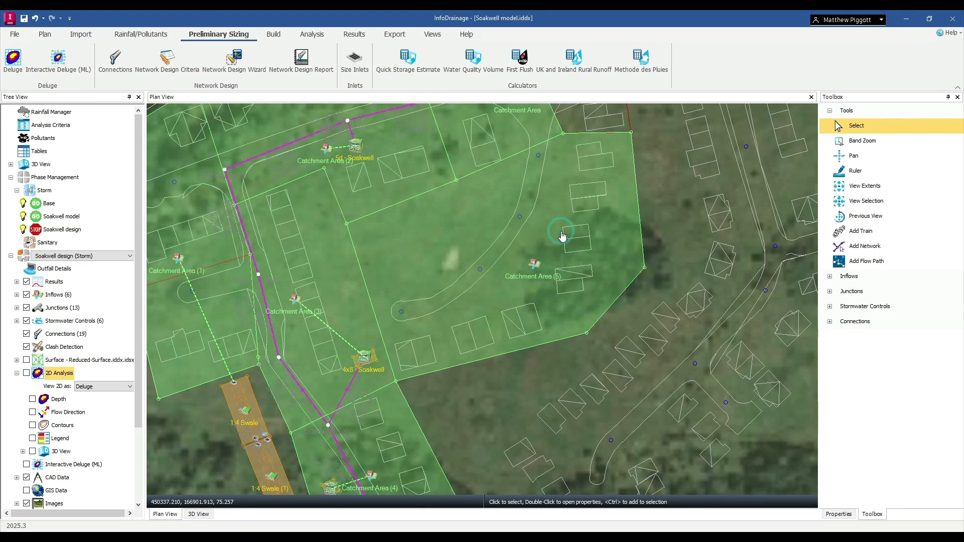
Examine the 2D Deluge depth results on the plan with flow direction turned off, and hide the 2D analysis.
click(27, 373)
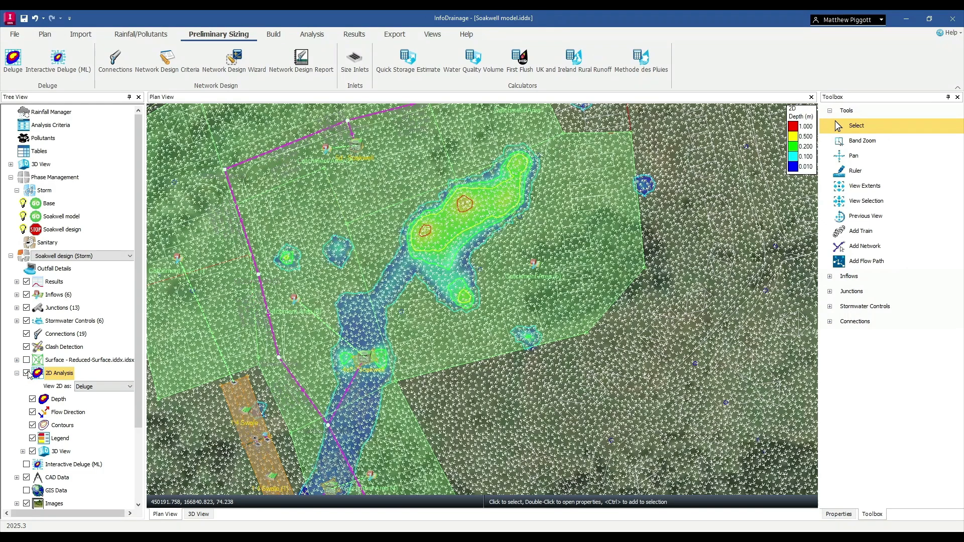
click(33, 413)
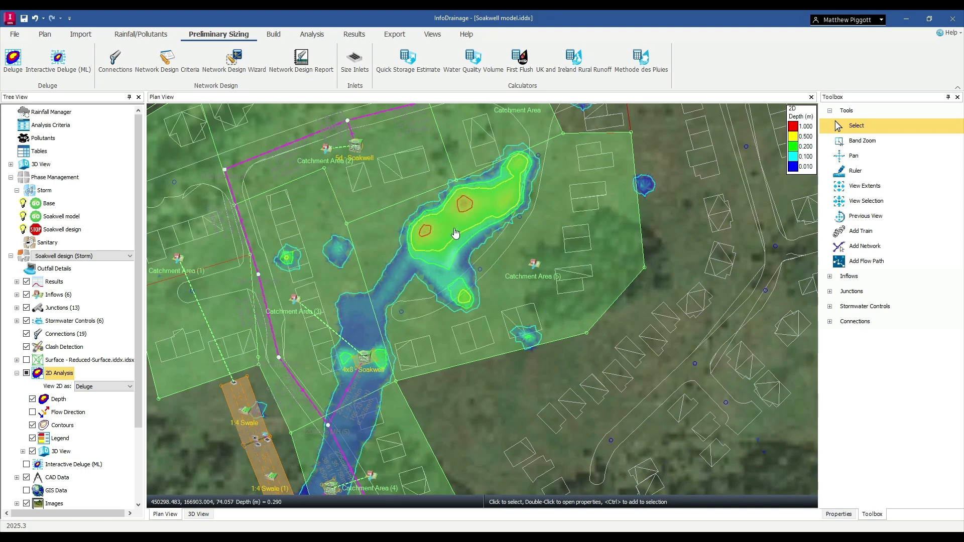
click(27, 374)
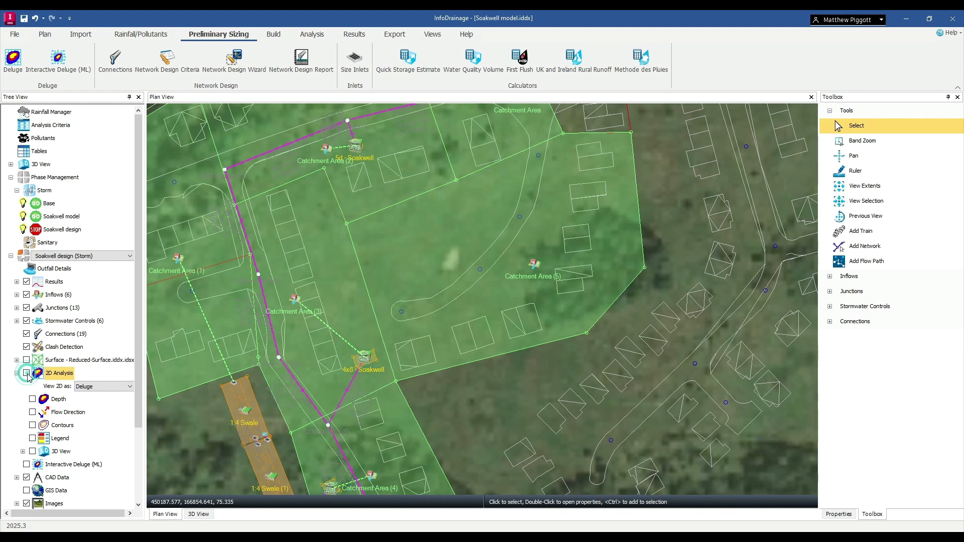
Place one 8x8 Soakwell from the stormwater controls inside Catchment Area (5), northwest of its inflow icon.
click(829, 307)
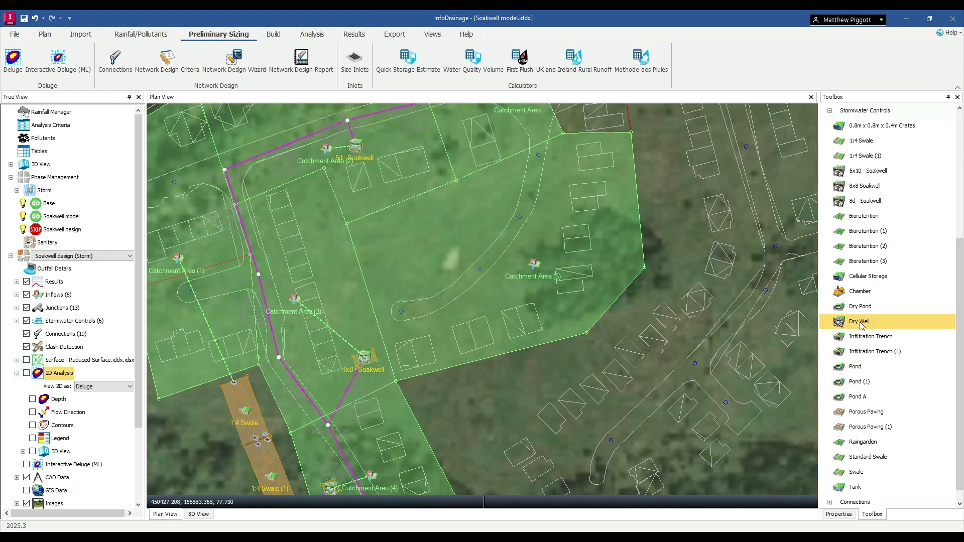
click(861, 324)
scroll(877, 327, up, 3)
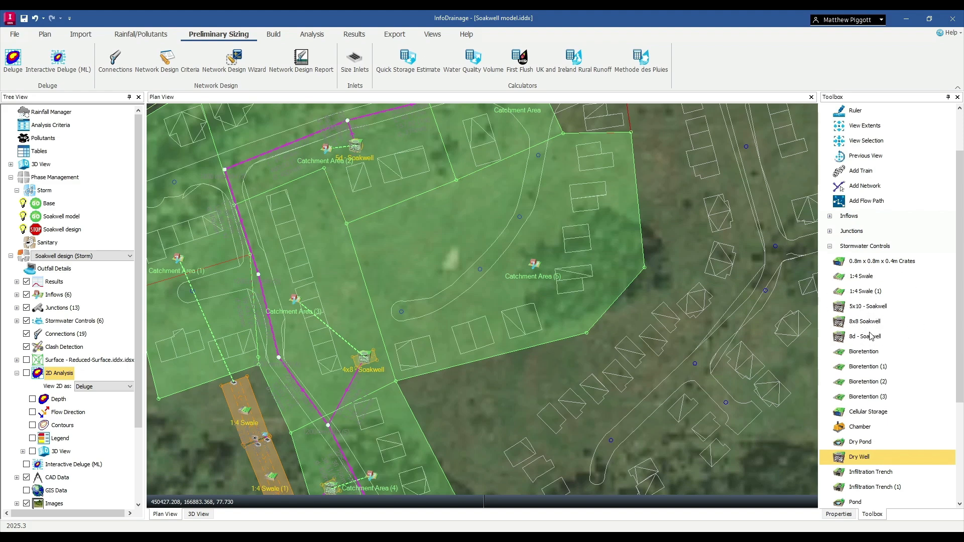
click(869, 324)
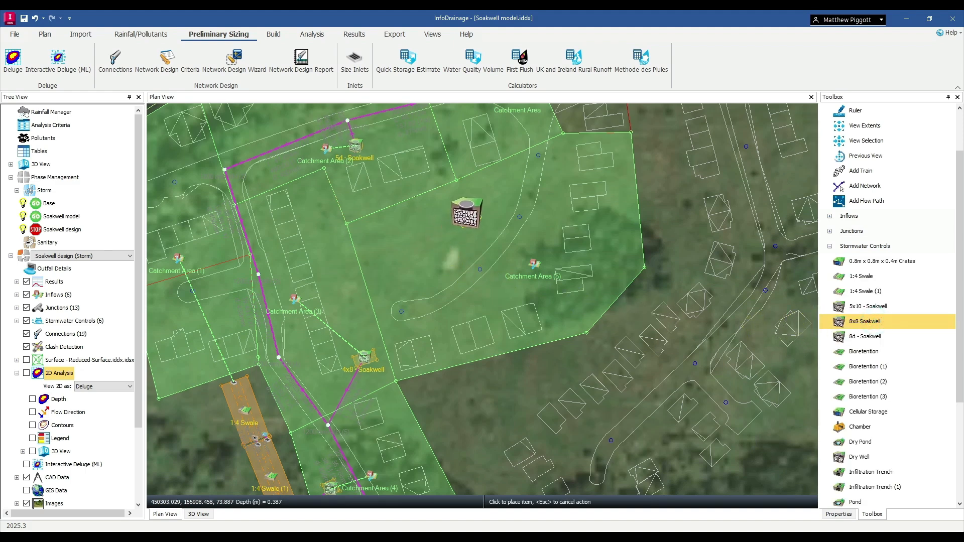
click(456, 219)
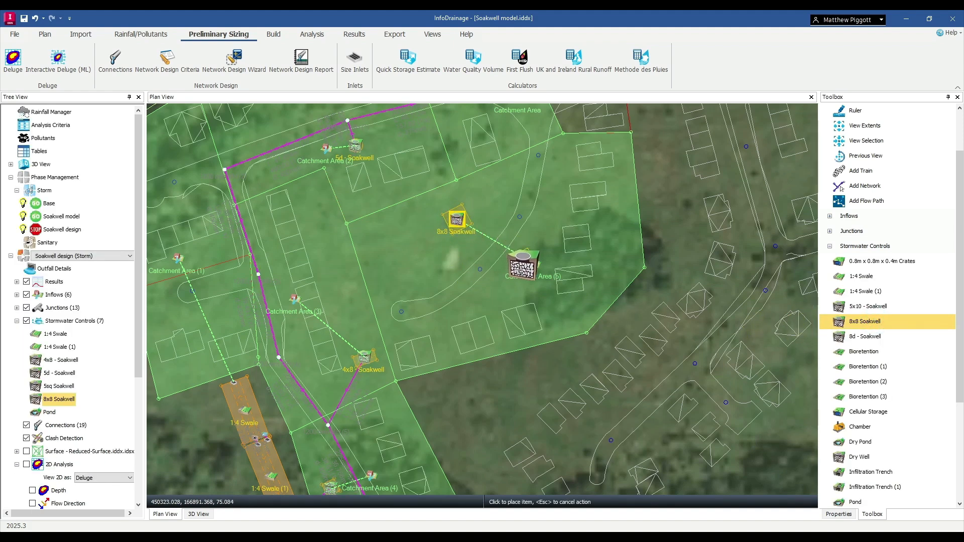
key(Escape)
Review the dimensions of the placed 8x8 Soakwell and delete it from the plan.
scroll(458, 223, up, 5)
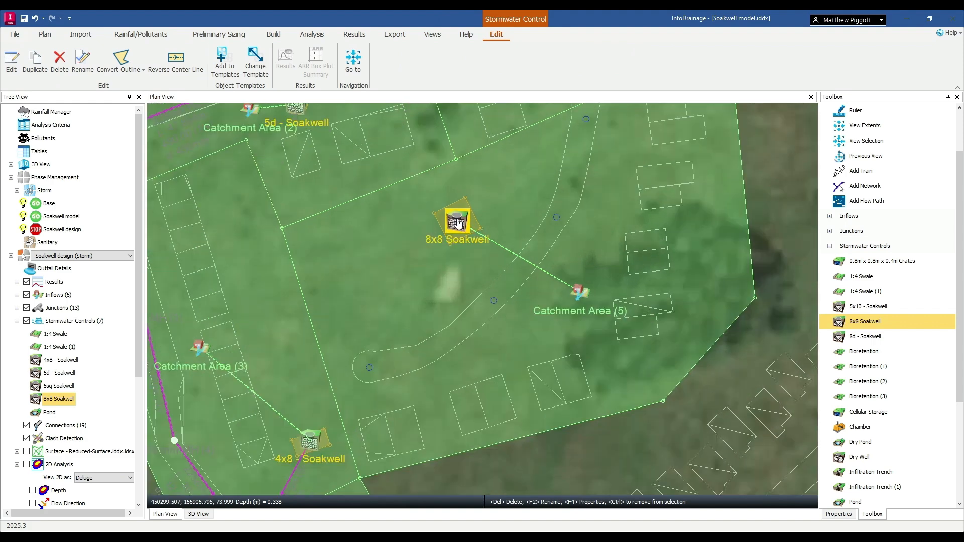
scroll(457, 226, up, 3)
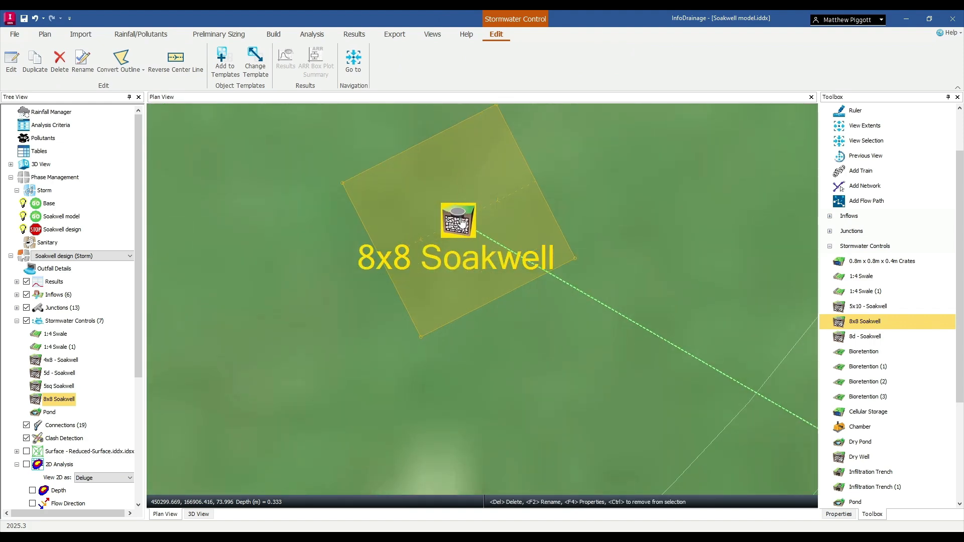
double_click(461, 222)
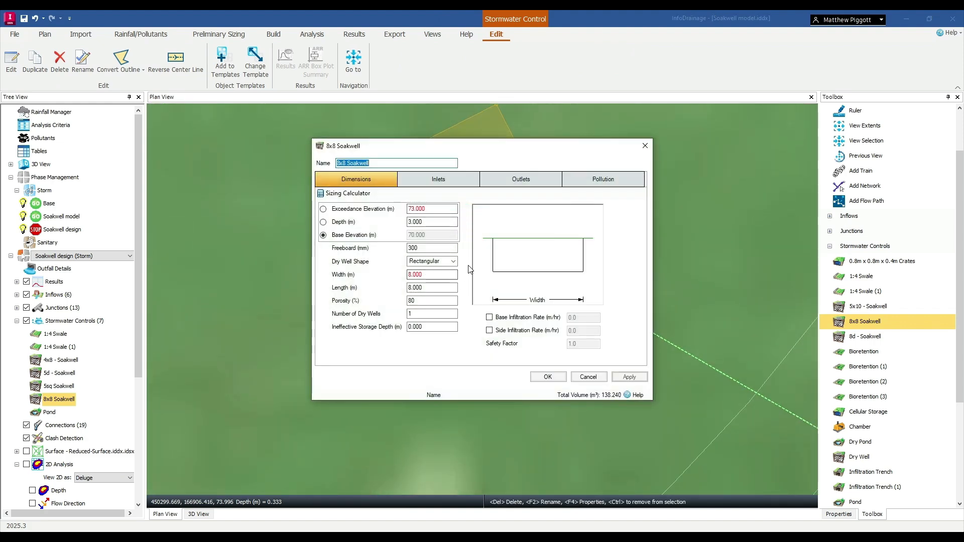
click(643, 147)
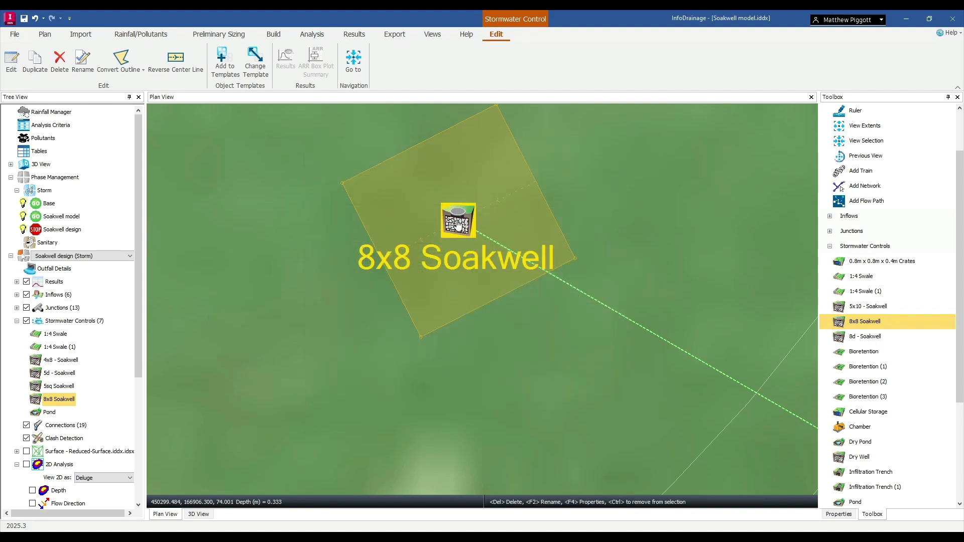
key(Delete)
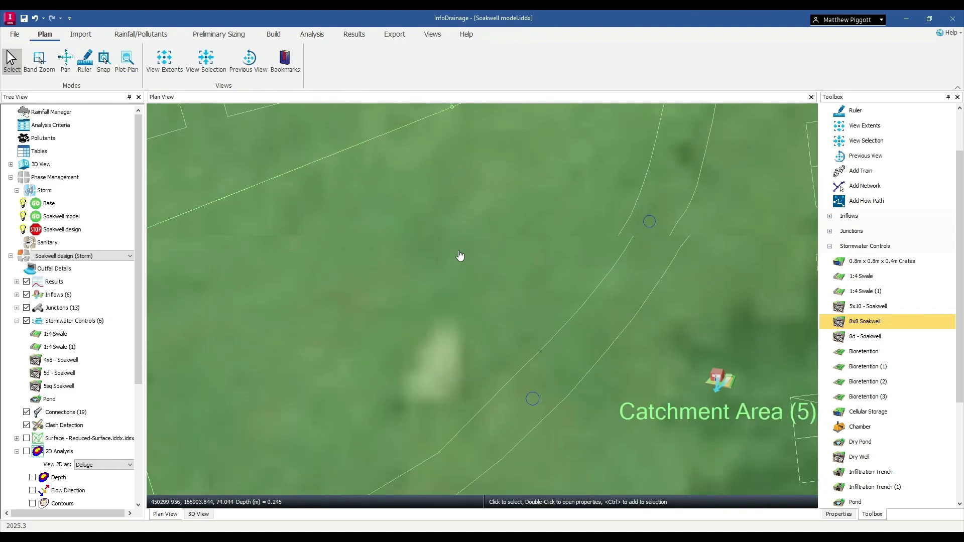
Place a Dry Well in Catchment Area (5), northwest of its inflow icon, with a rectangular outline about 10.5 m by 20 m.
scroll(460, 256, down, 4)
scroll(855, 441, down, 1)
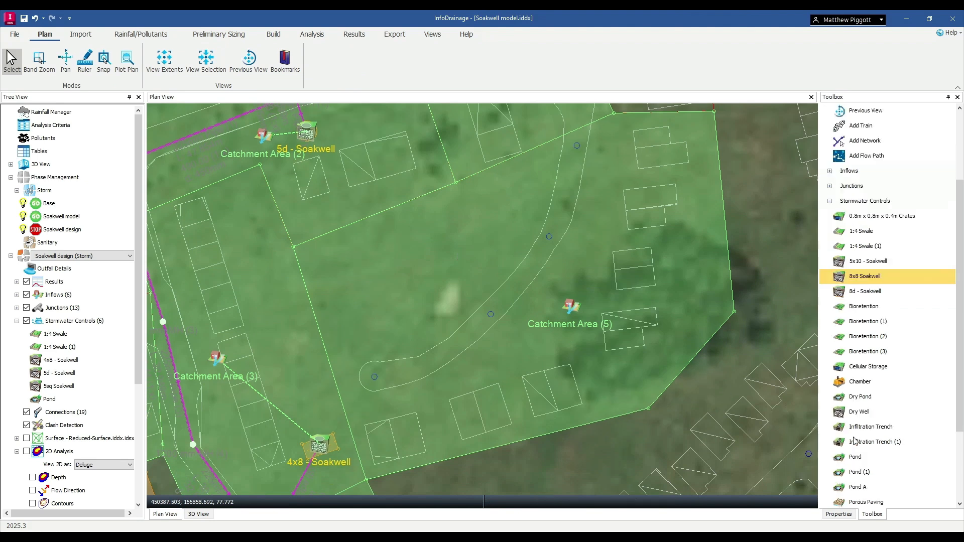
click(860, 413)
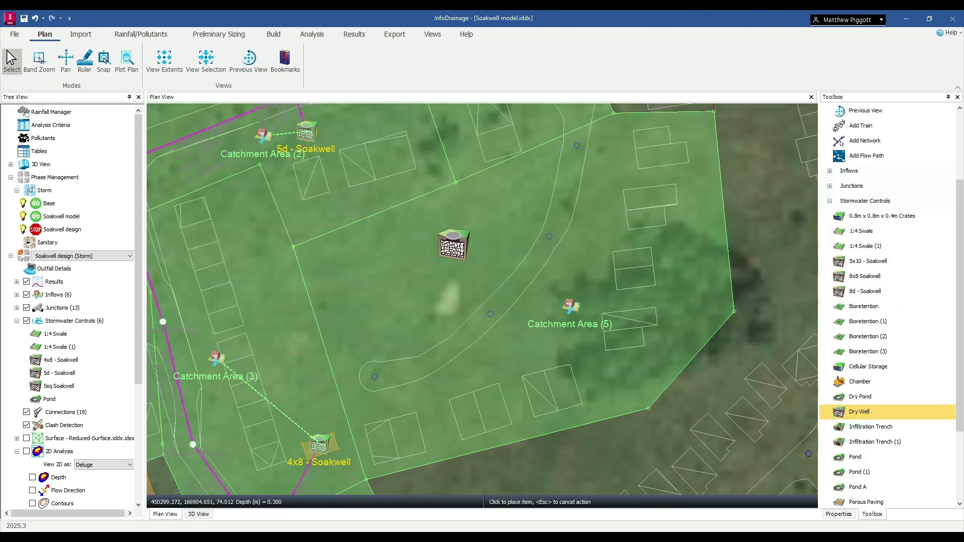
click(459, 241)
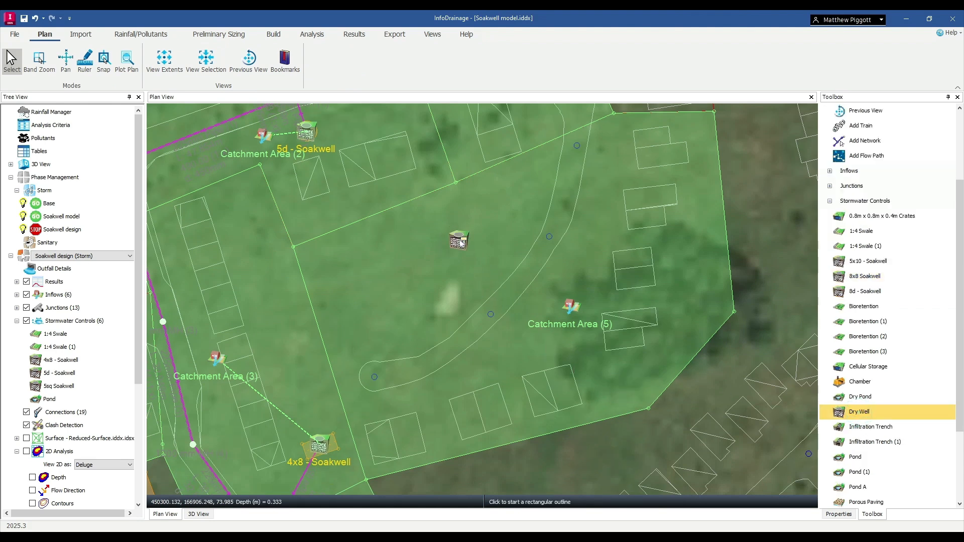
click(471, 212)
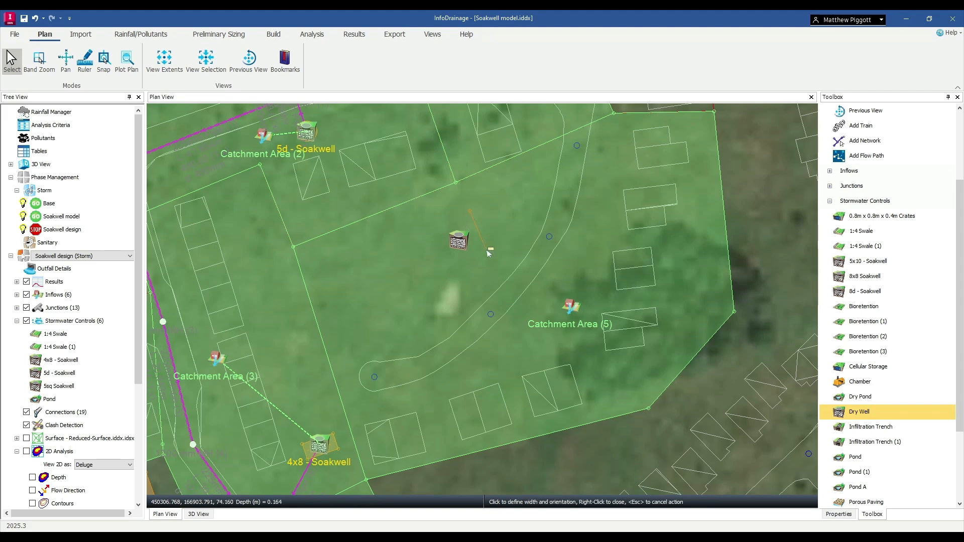
click(413, 267)
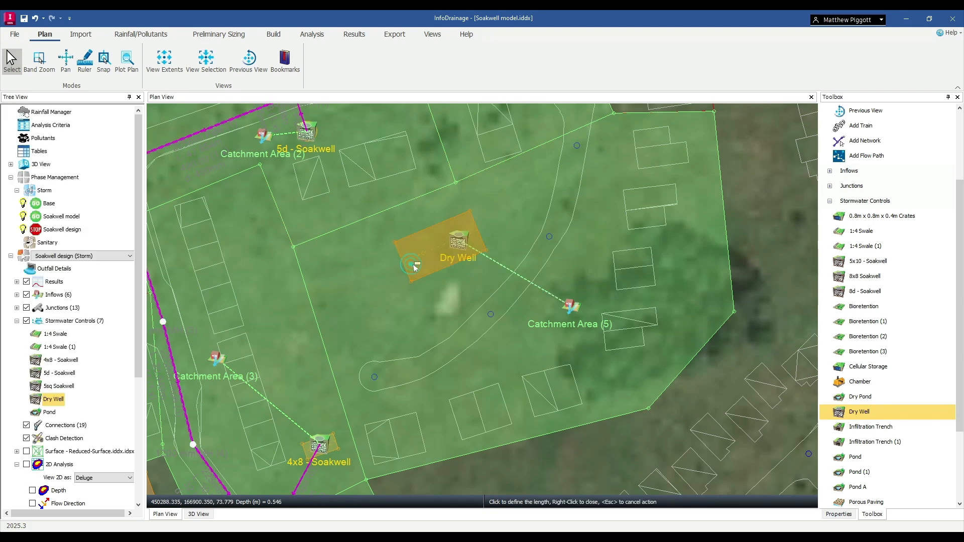
Set the dry well's depth to 2 m with the base elevation as the calculated value, and make its shape Circular.
click(463, 248)
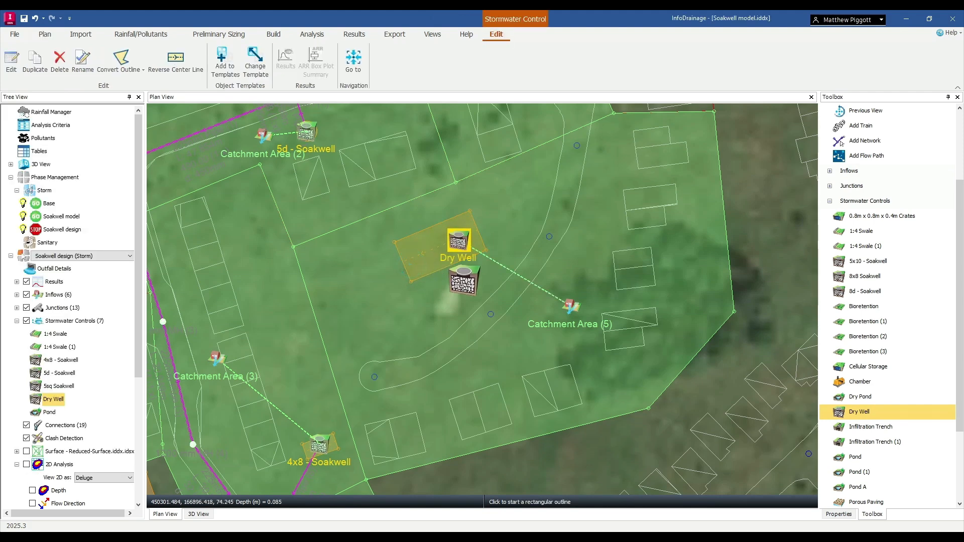
double_click(465, 244)
drag(533, 150, 814, 52)
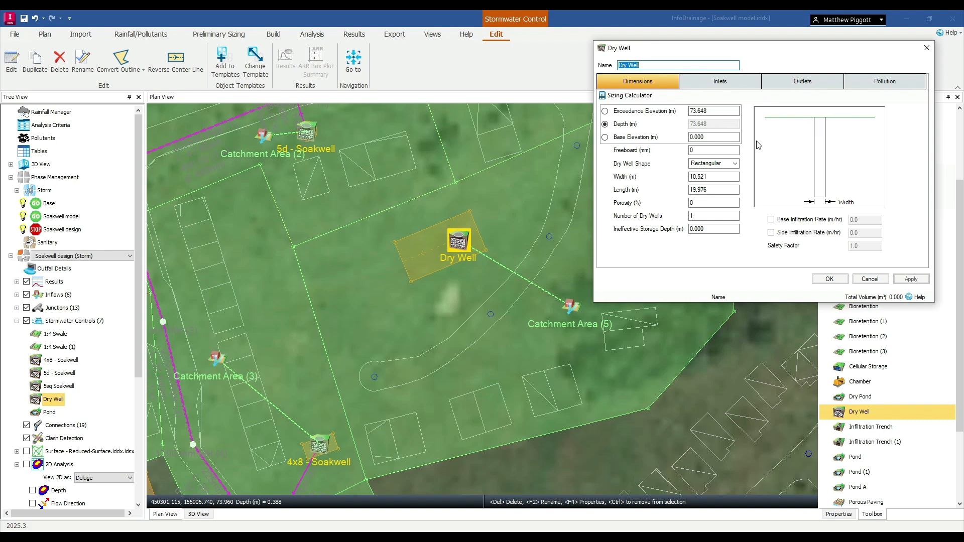
click(605, 137)
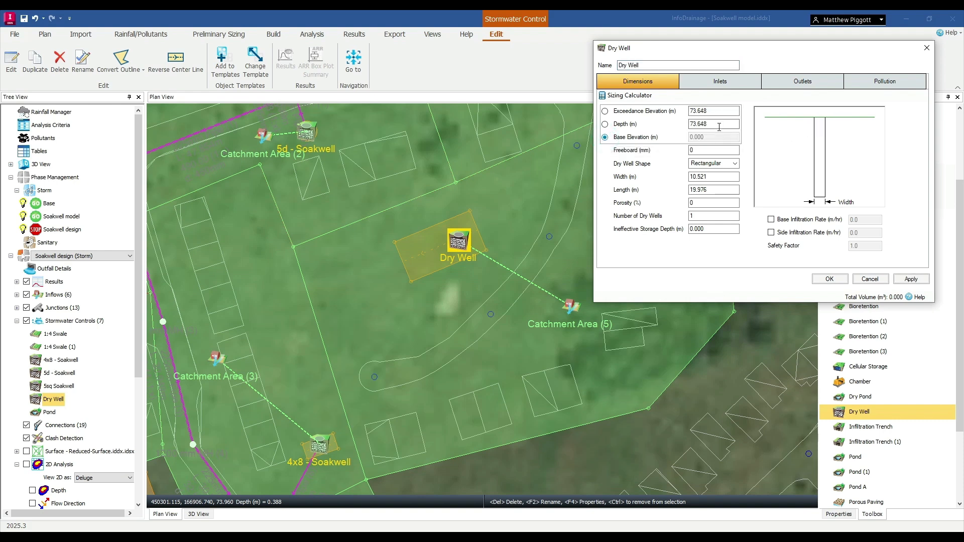
click(720, 127)
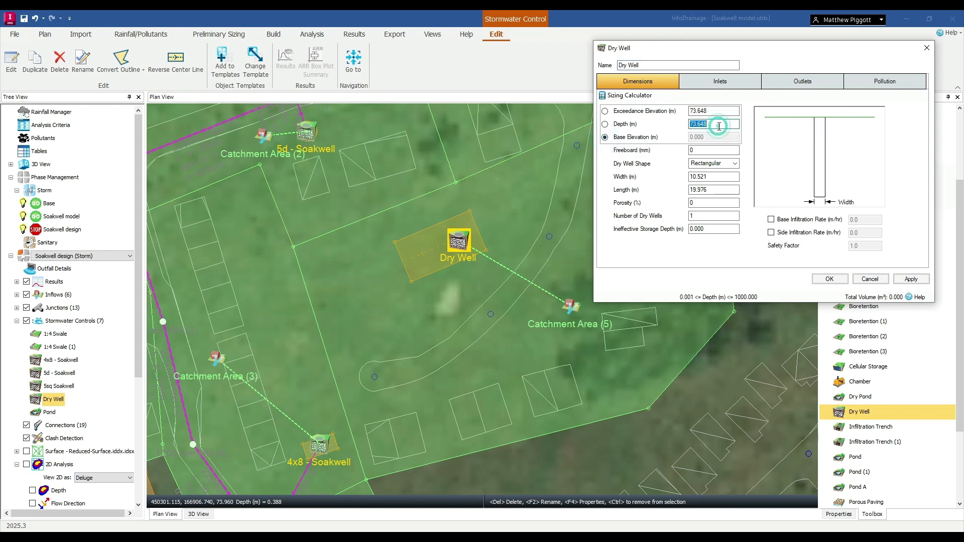
click(737, 166)
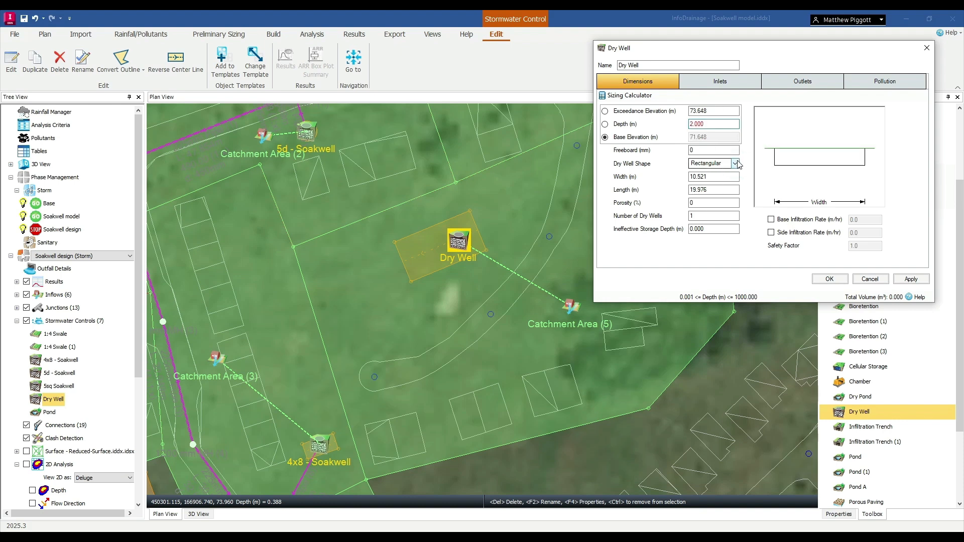
click(736, 164)
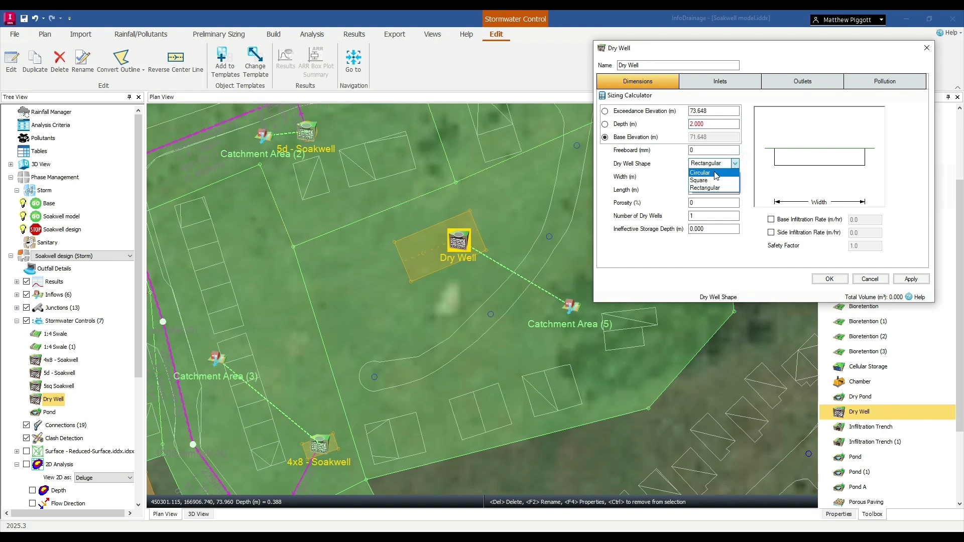
click(720, 173)
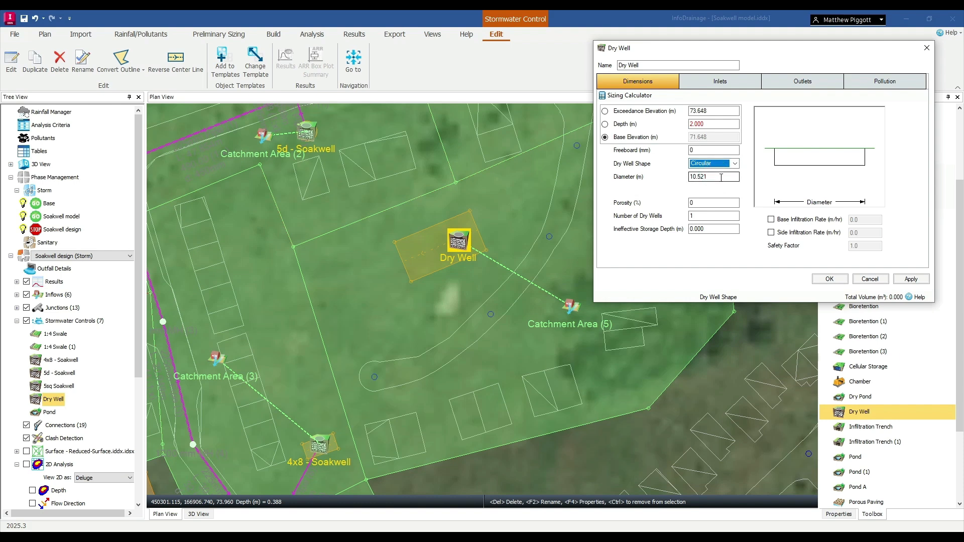
Set the dry well's porosity to 60% and enable a base infiltration rate of 0.2 m/hr.
click(694, 203)
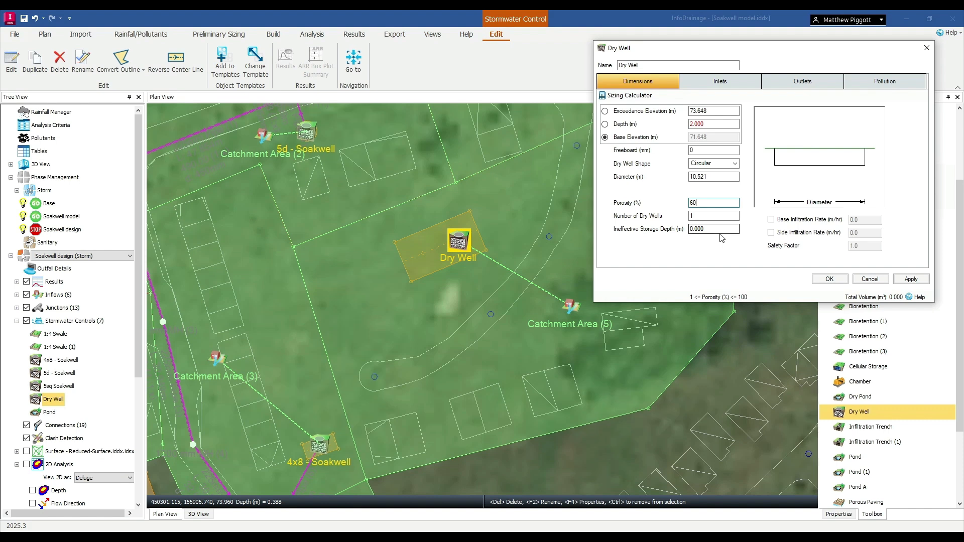
click(771, 219)
key(Tab)
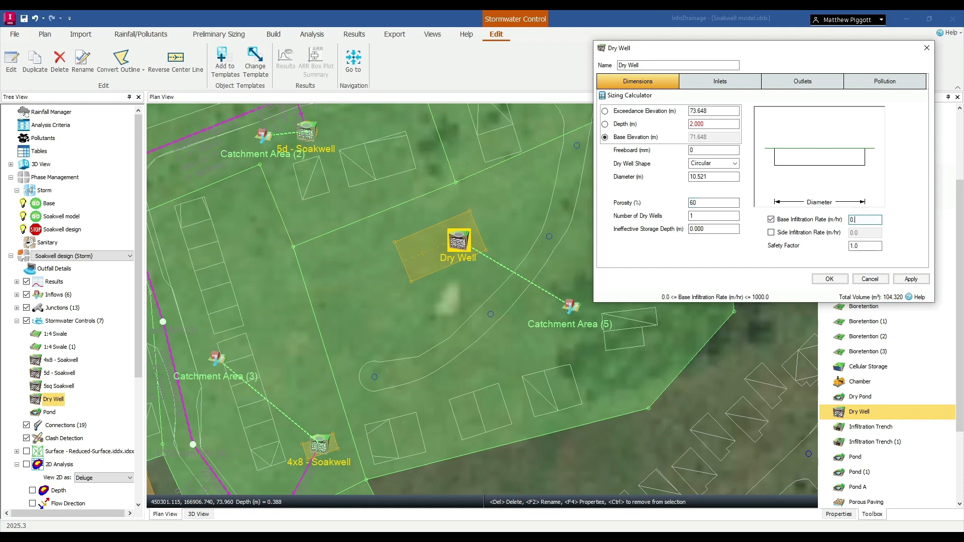
key(Tab)
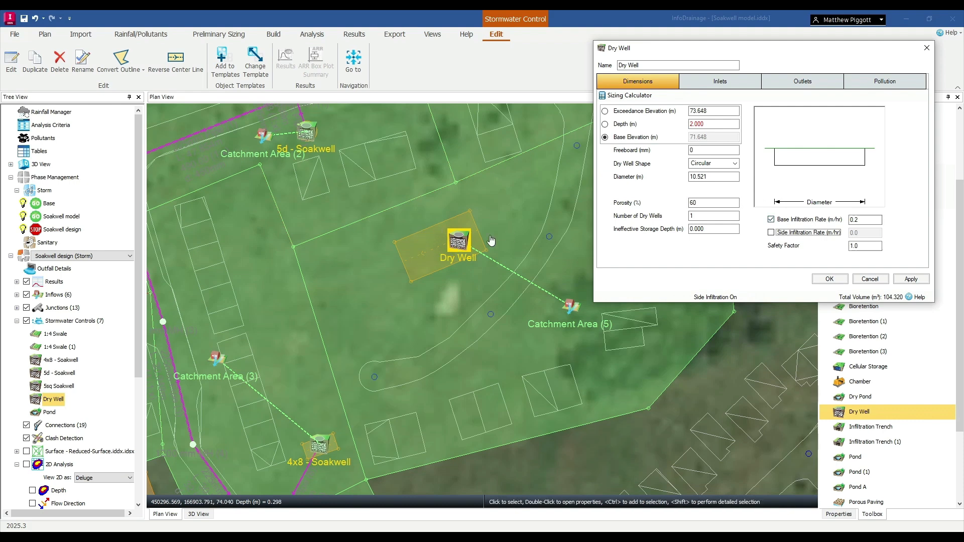
Try to size the dry well's diameter with the Sizing Calculator, using Runoff Reduction Volume up to Exceedance.
click(630, 96)
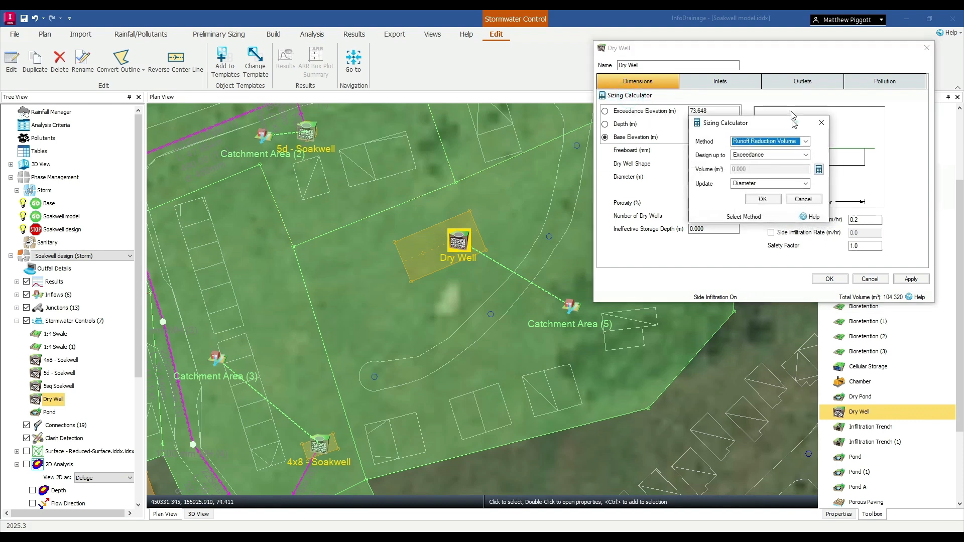
drag(802, 127, 854, 92)
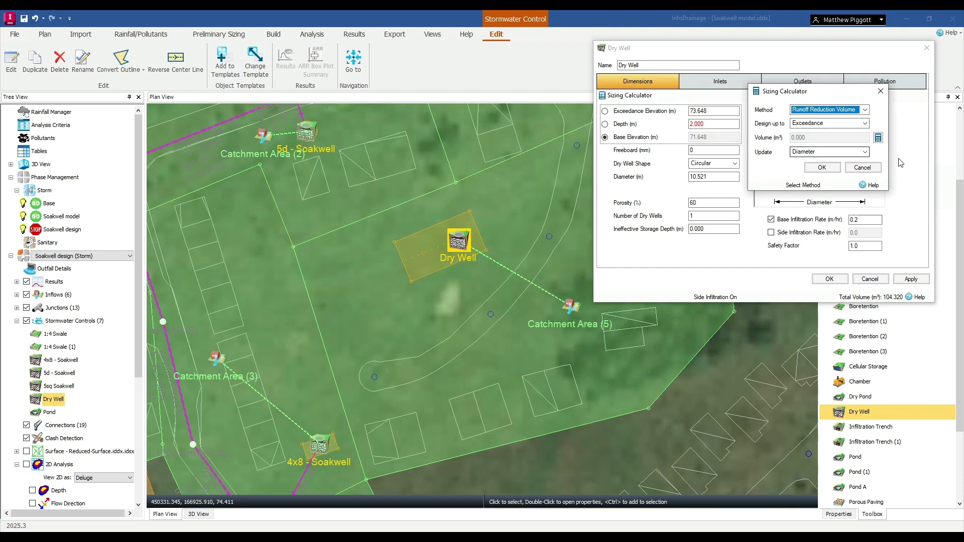
click(834, 169)
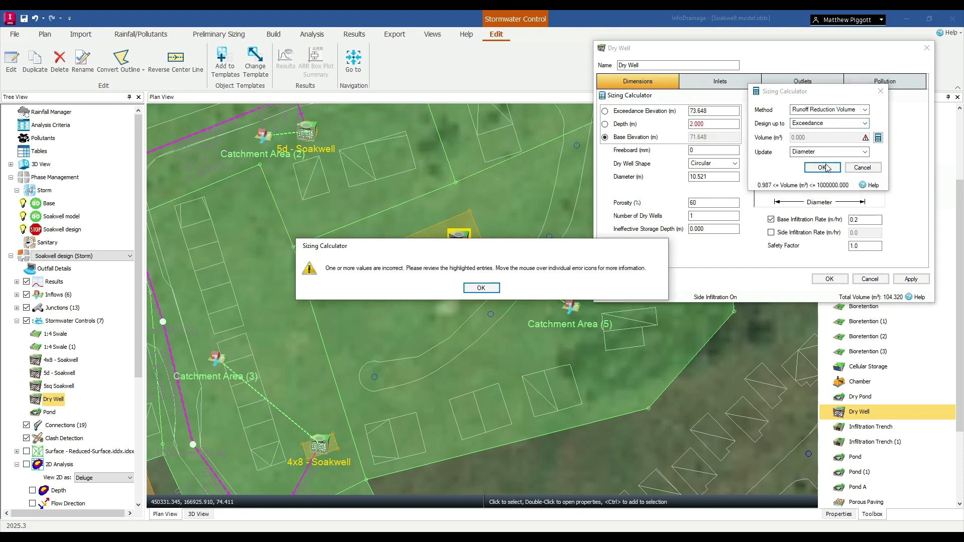
click(491, 288)
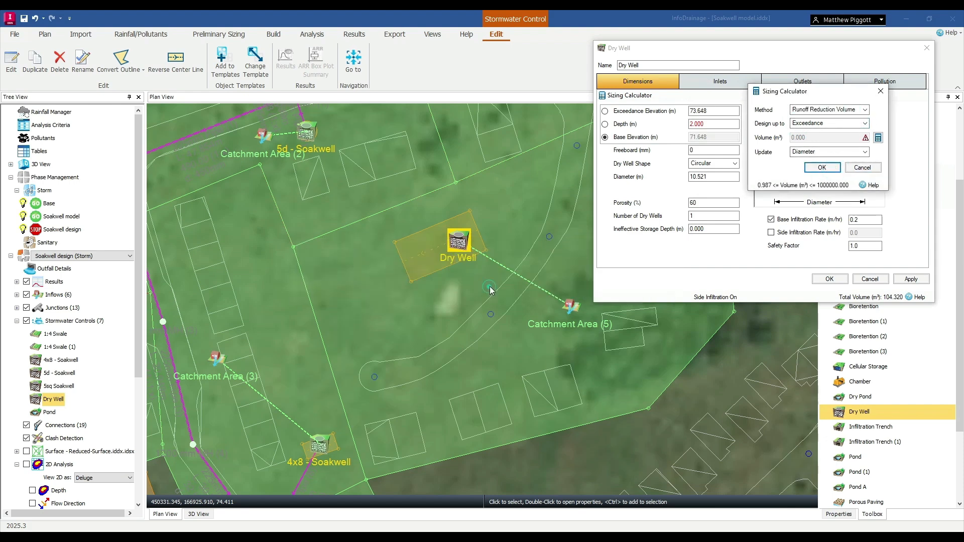
Calculate the Simple Water Quality Volume from plan data for a precipitation depth of 25 mm.
click(878, 138)
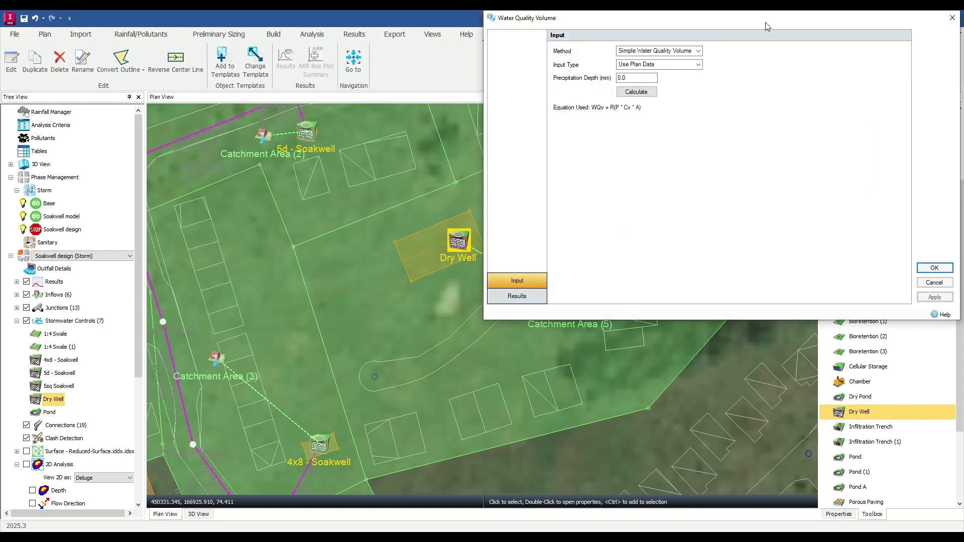
drag(768, 26, 618, 79)
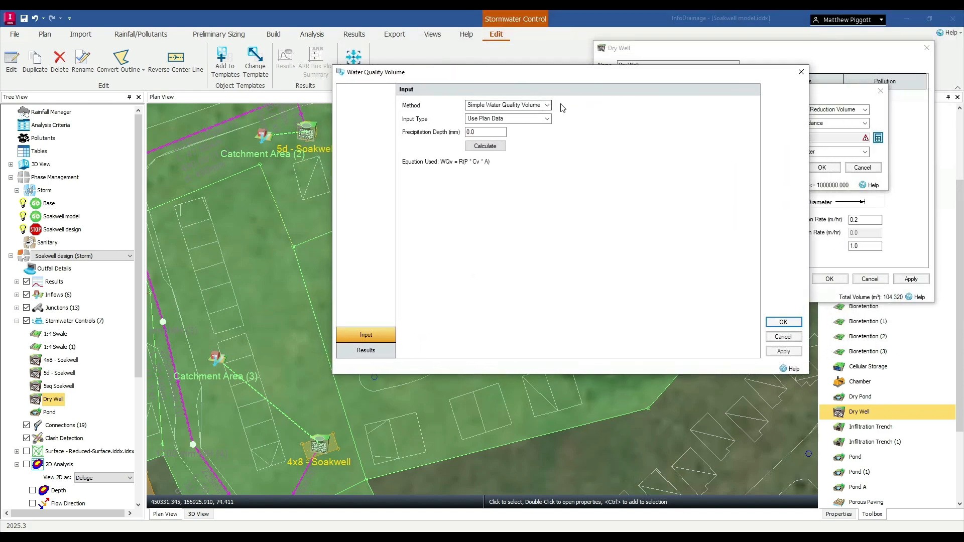
click(488, 131)
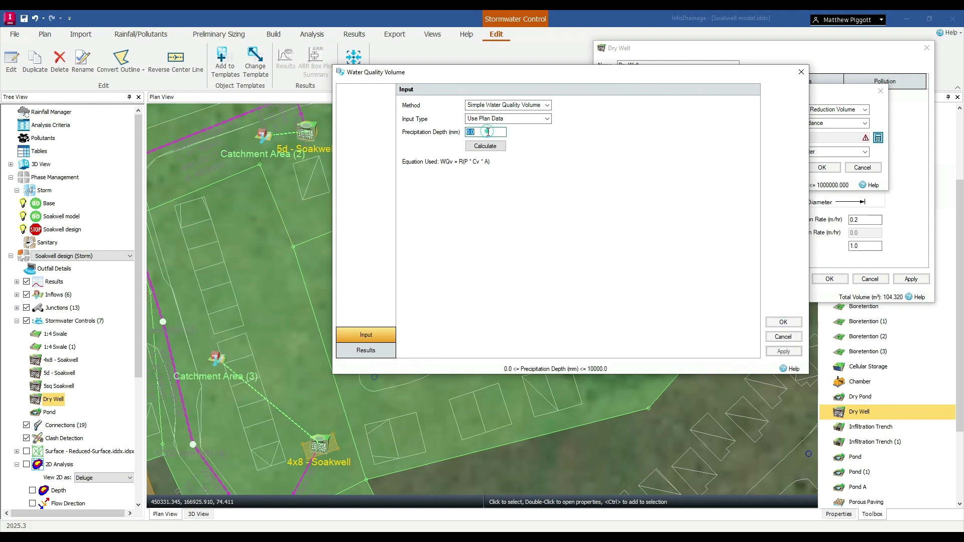
text(25)
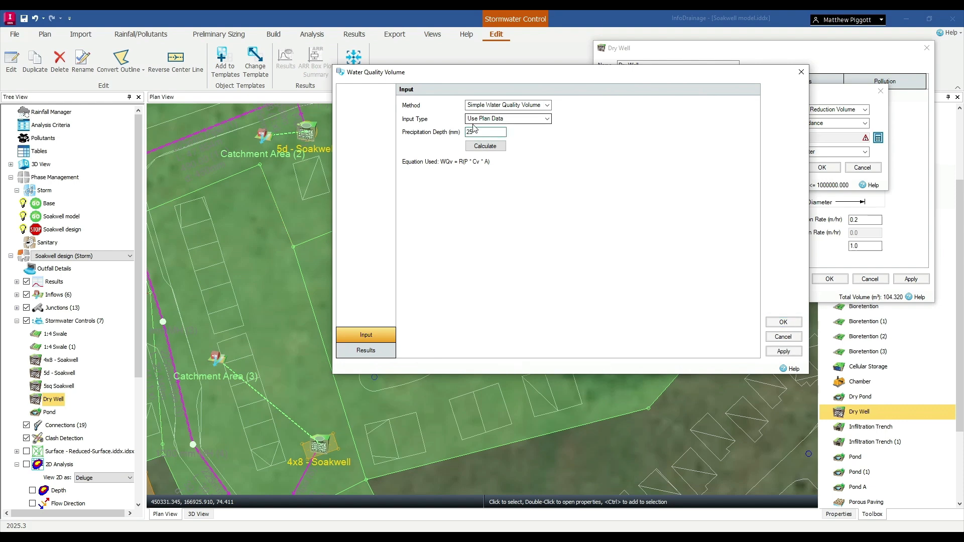
click(485, 146)
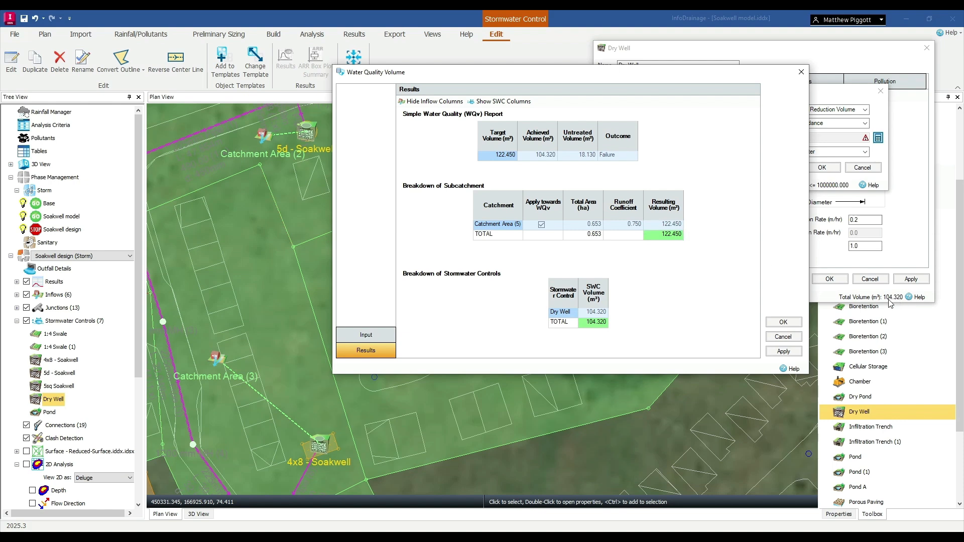
Recalculate the water quality volume for a 30 mm precipitation depth and apply it to resize the dry well's diameter.
click(341, 341)
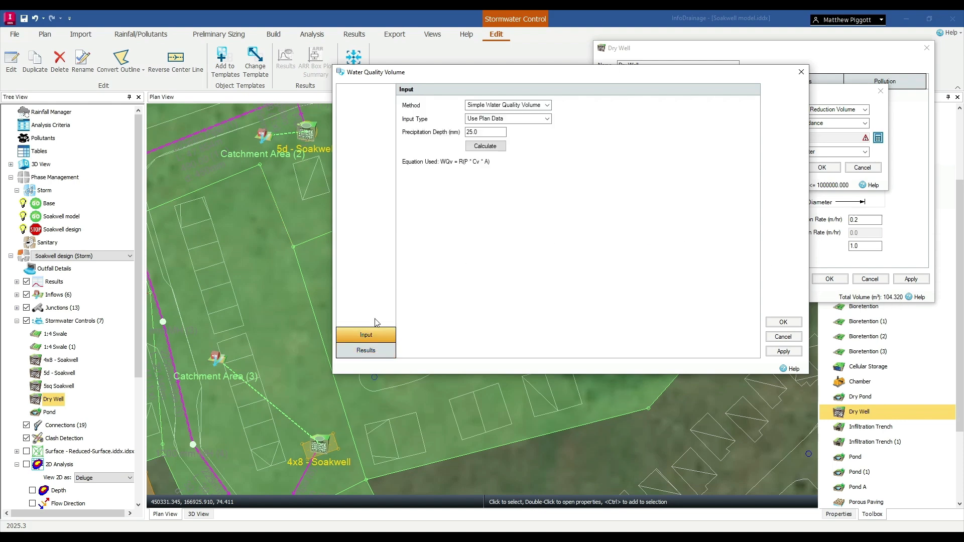
double_click(485, 132)
text(30)
click(485, 147)
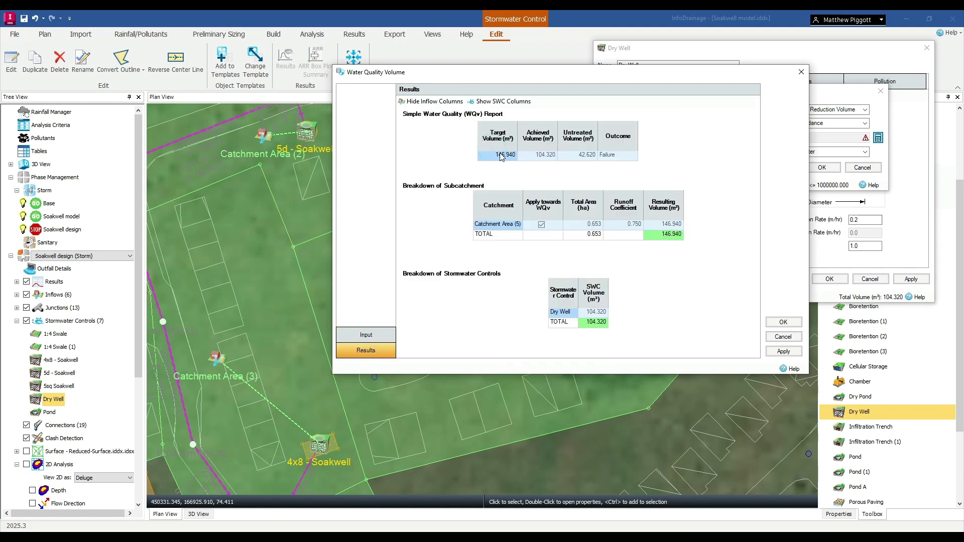
click(792, 324)
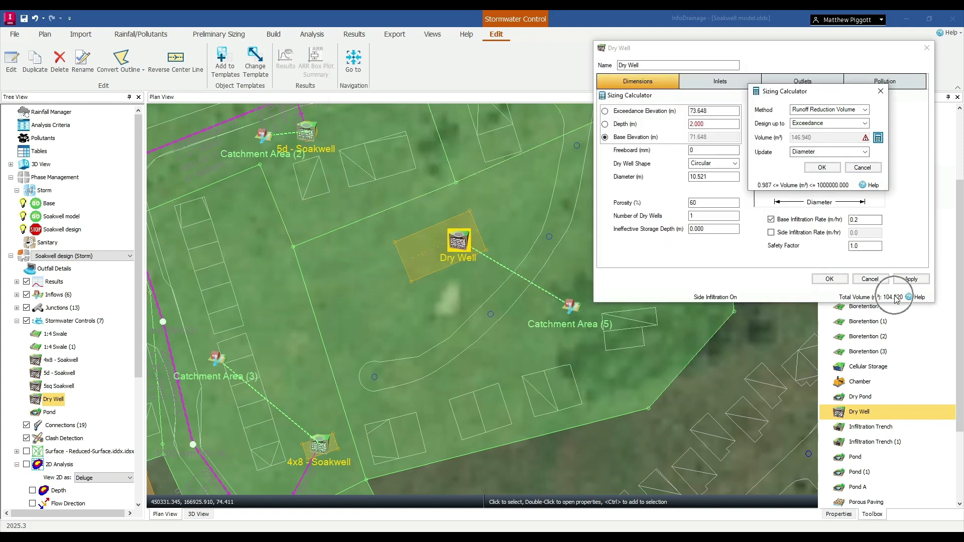
click(824, 168)
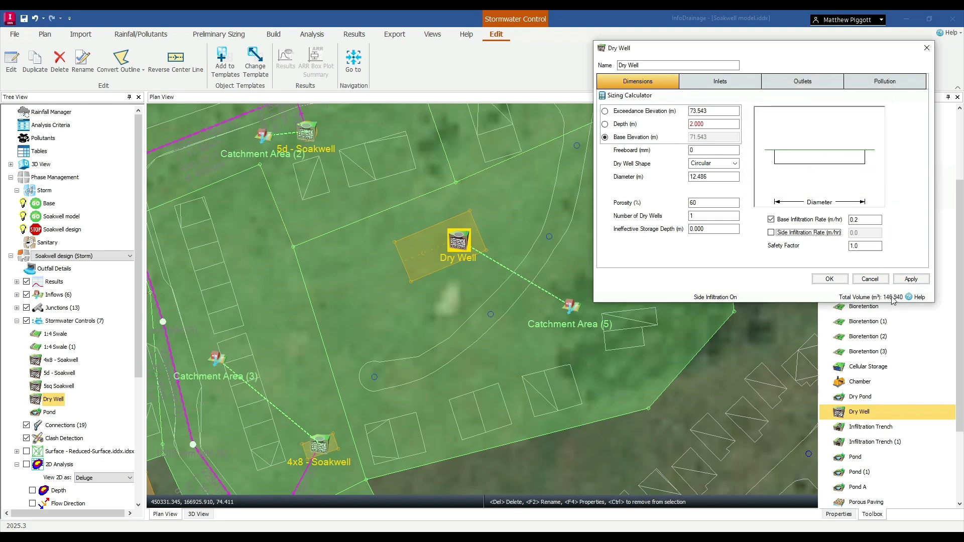
click(911, 279)
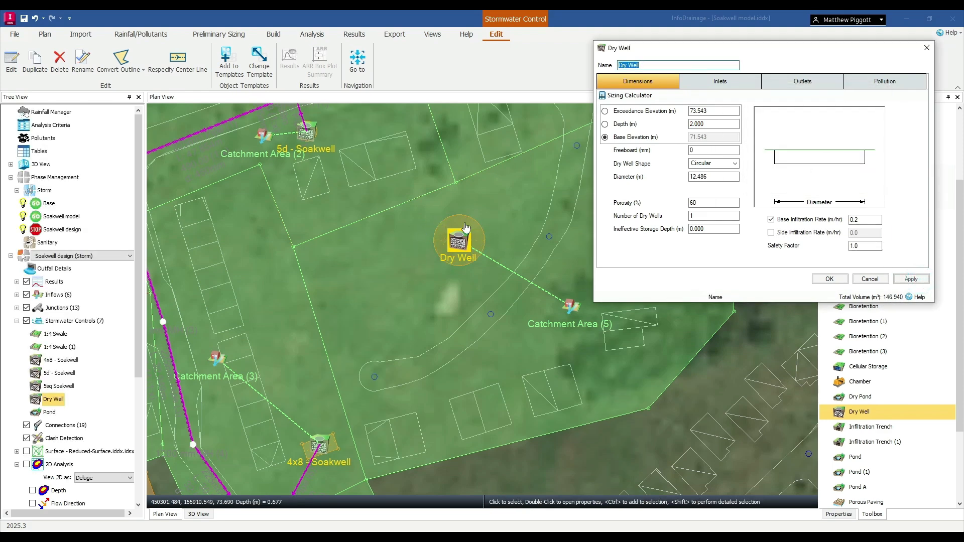
Review the dry well's inlet, outlet type and pollution settings, and discard the trial outlet.
click(738, 81)
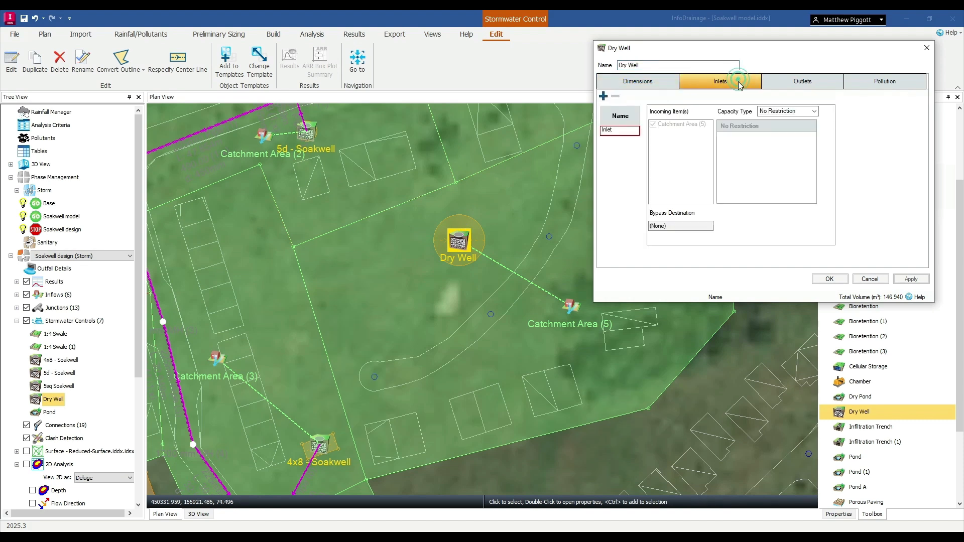
click(814, 88)
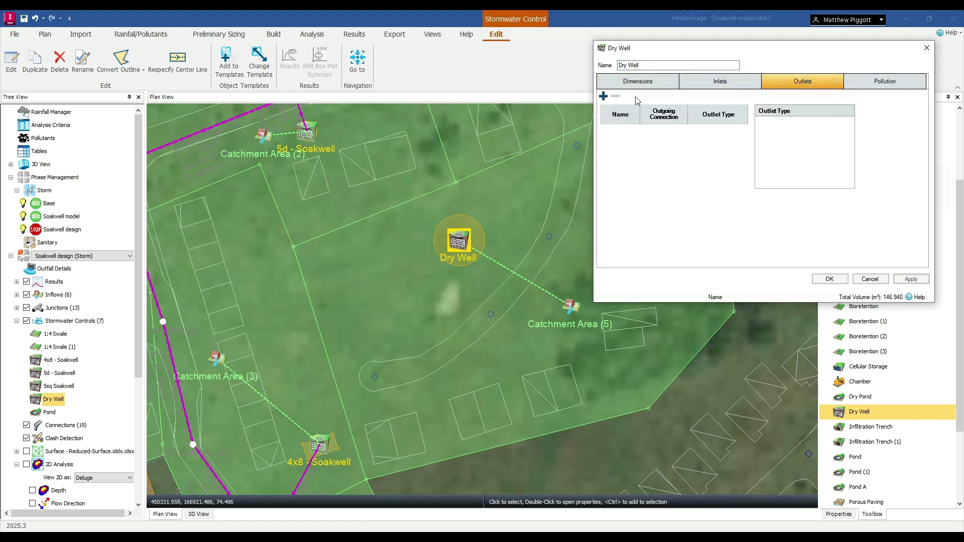
click(604, 96)
click(743, 130)
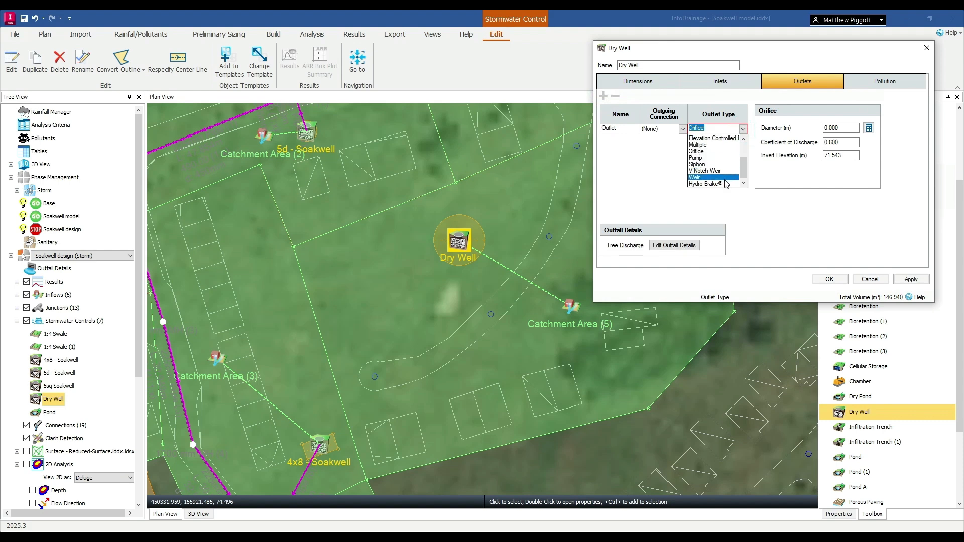
scroll(713, 161, up, 2)
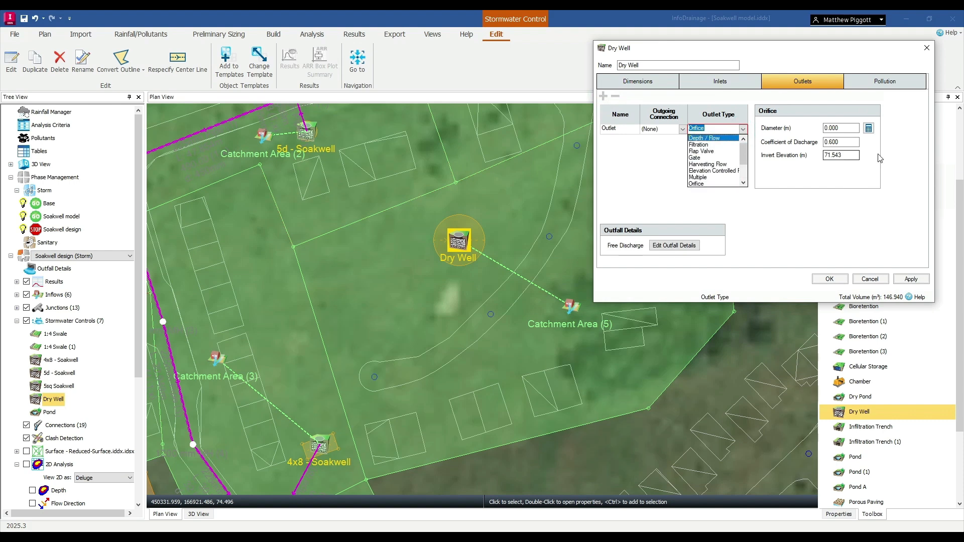
click(912, 84)
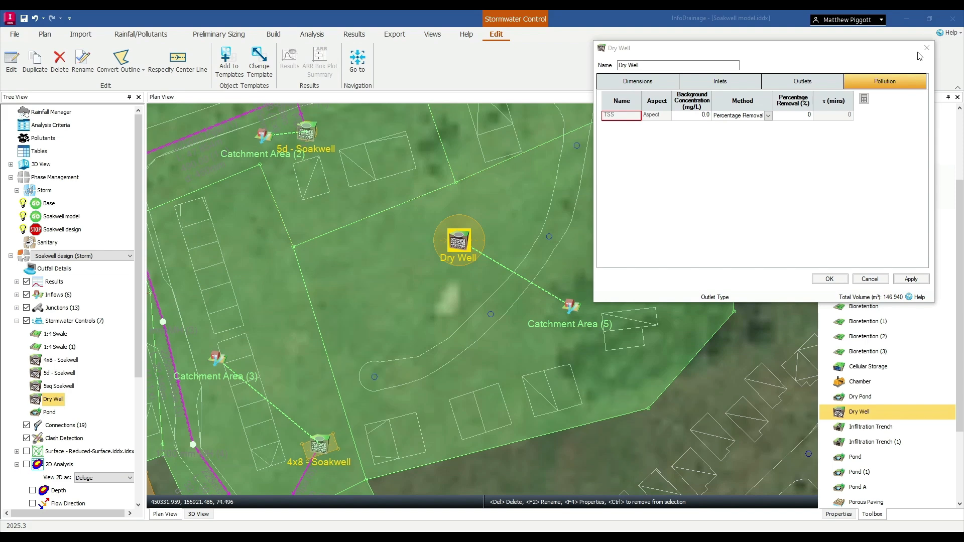
click(871, 279)
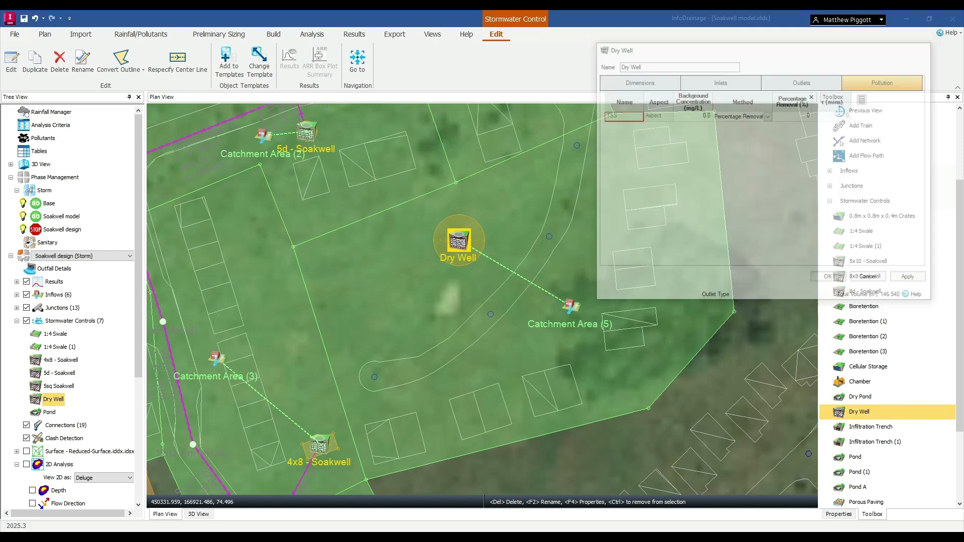
Switch to the Base (Storm) phase and view the profile of the 002 - Street flow path.
click(95, 256)
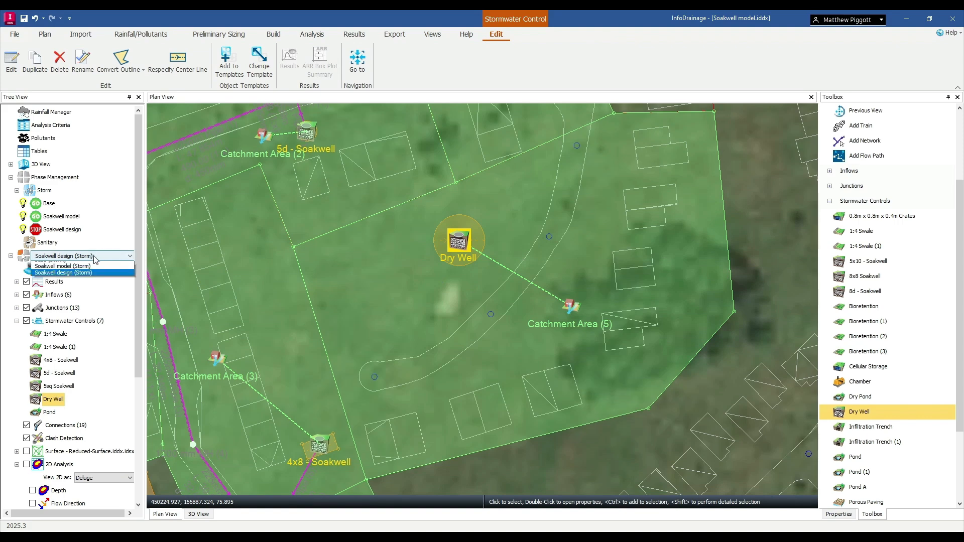
click(58, 272)
scroll(520, 251, down, 4)
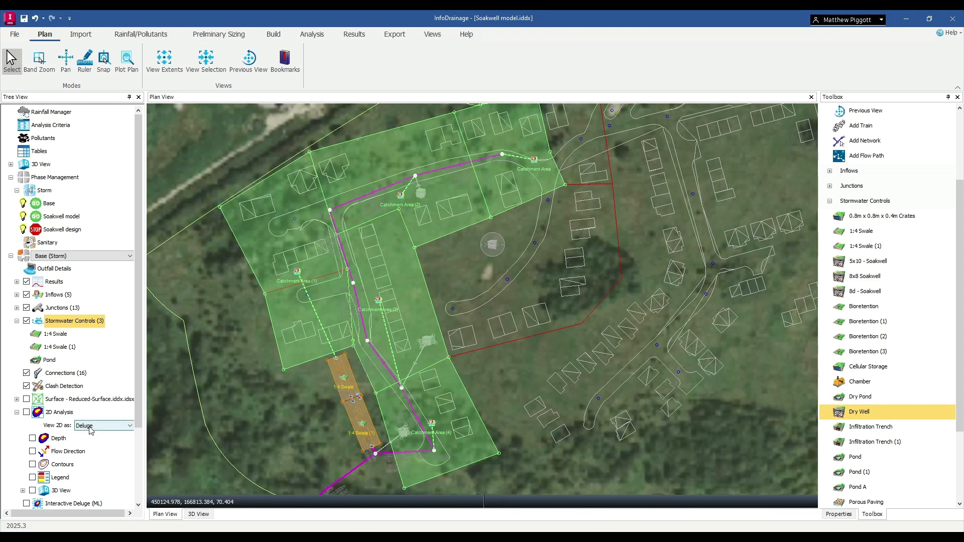
scroll(51, 495, down, 3)
click(56, 491)
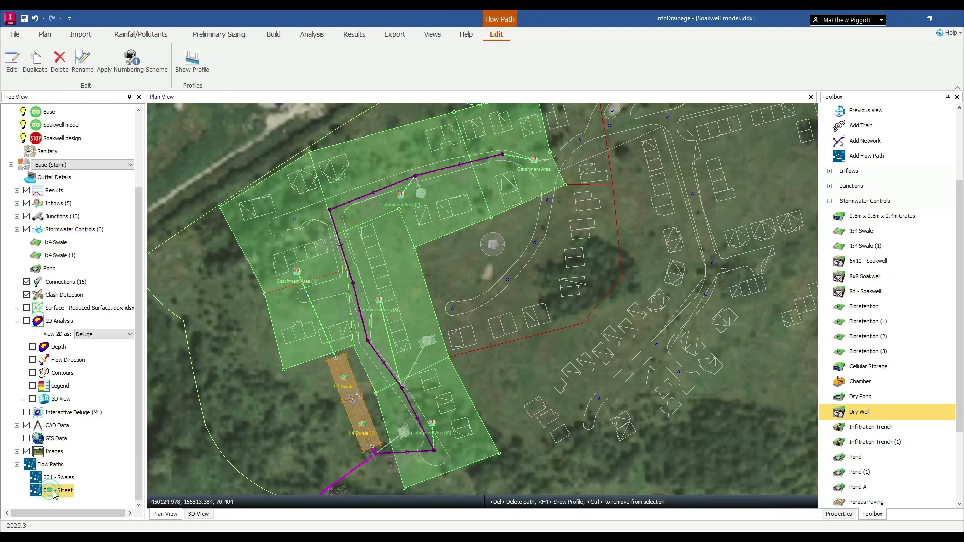
right_click(59, 490)
click(82, 466)
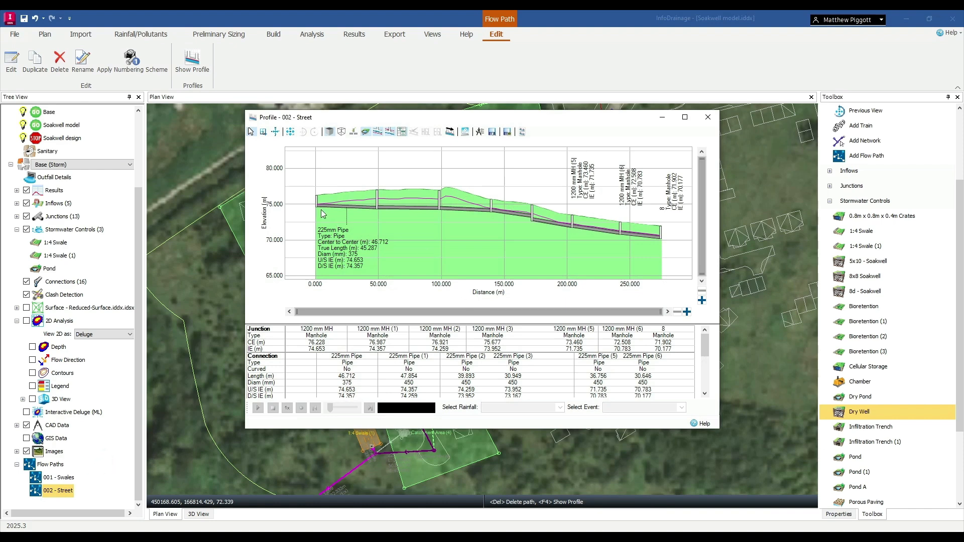
click(709, 118)
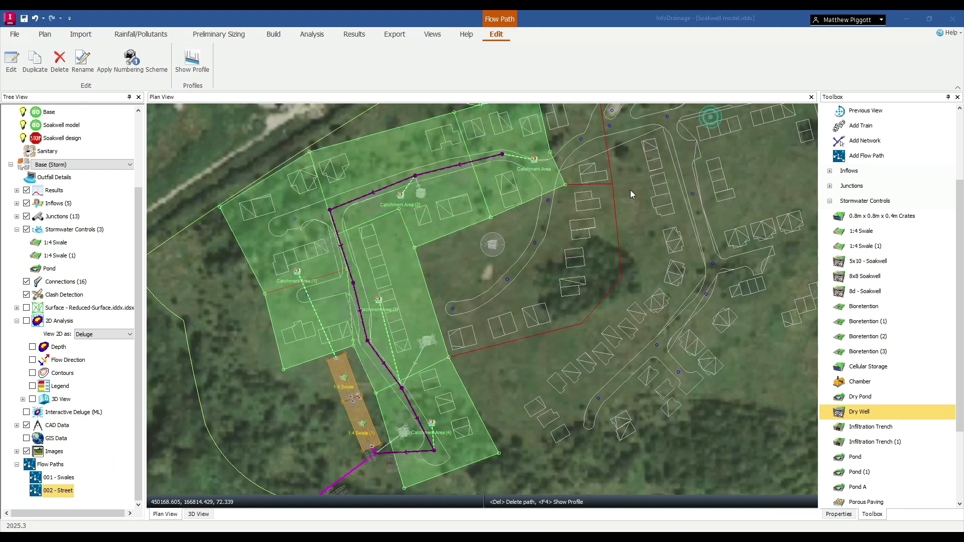
Switch to the Soakwell model (Storm) phase and review the dimensions of the 5d and 4x8 soakwells.
scroll(74, 159, up, 2)
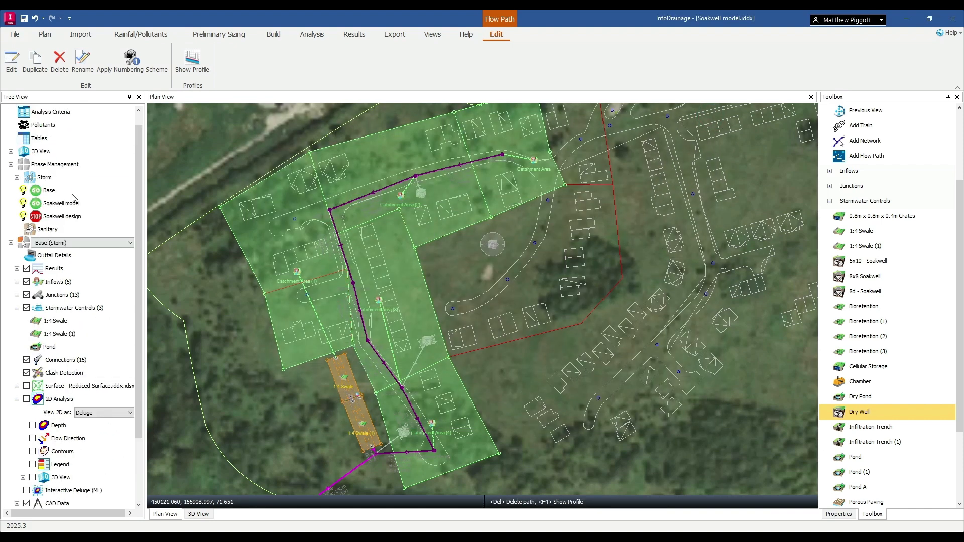
click(85, 243)
click(76, 265)
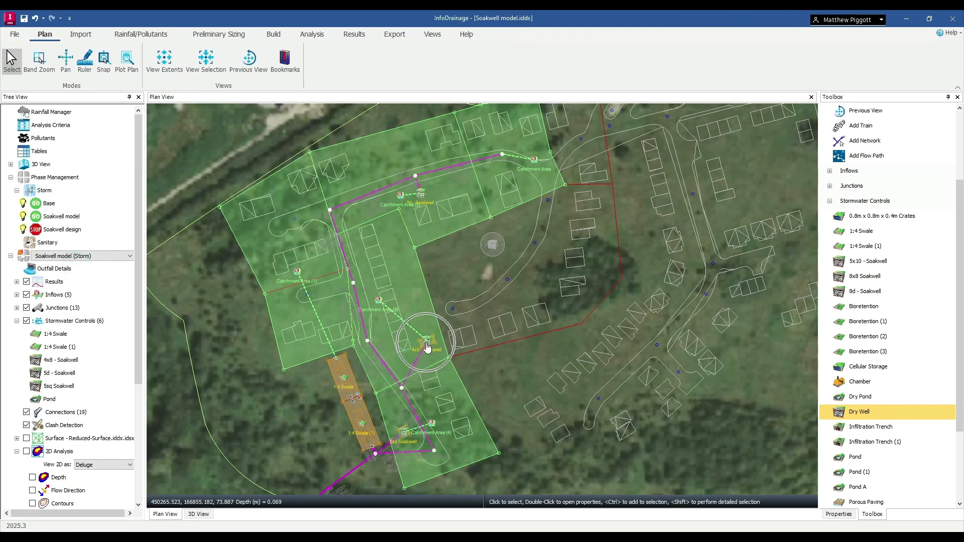
click(421, 194)
double_click(422, 195)
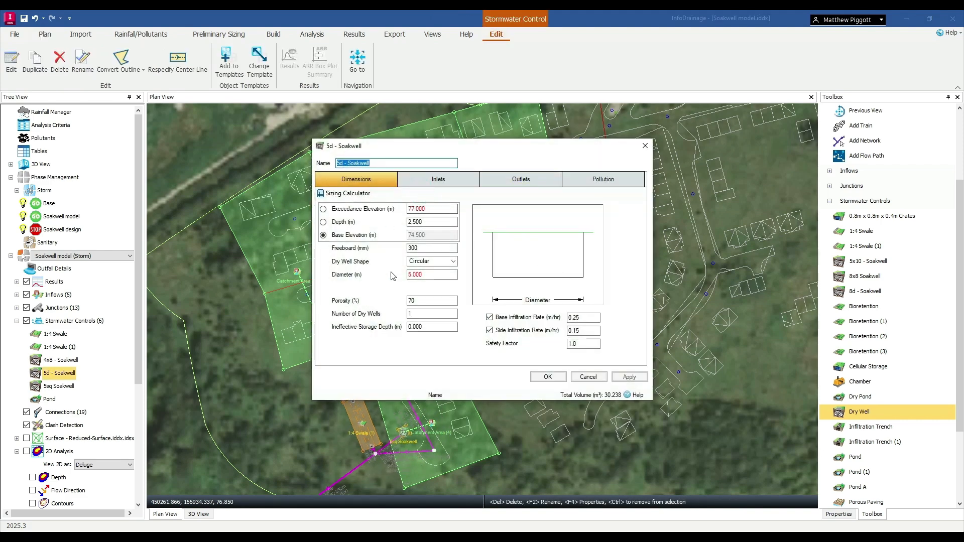
click(646, 145)
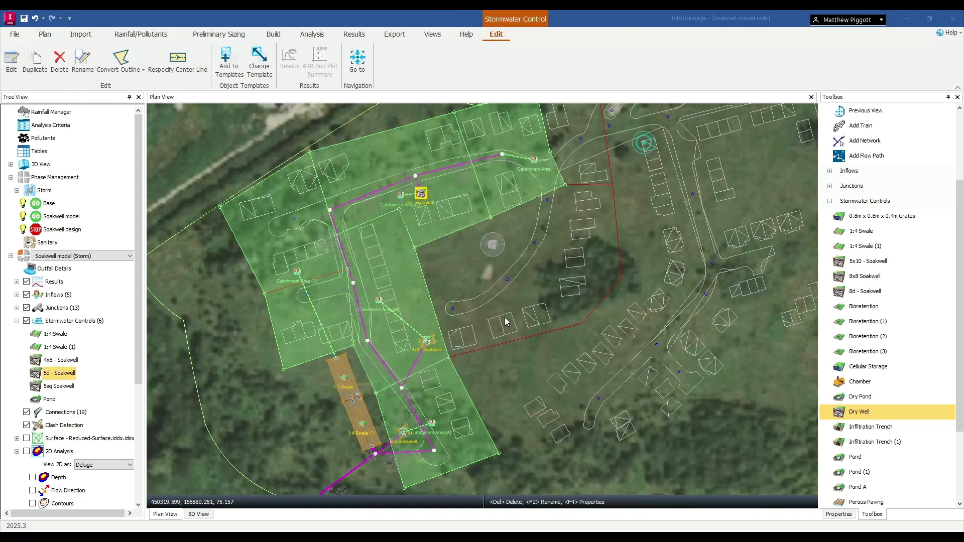
double_click(426, 346)
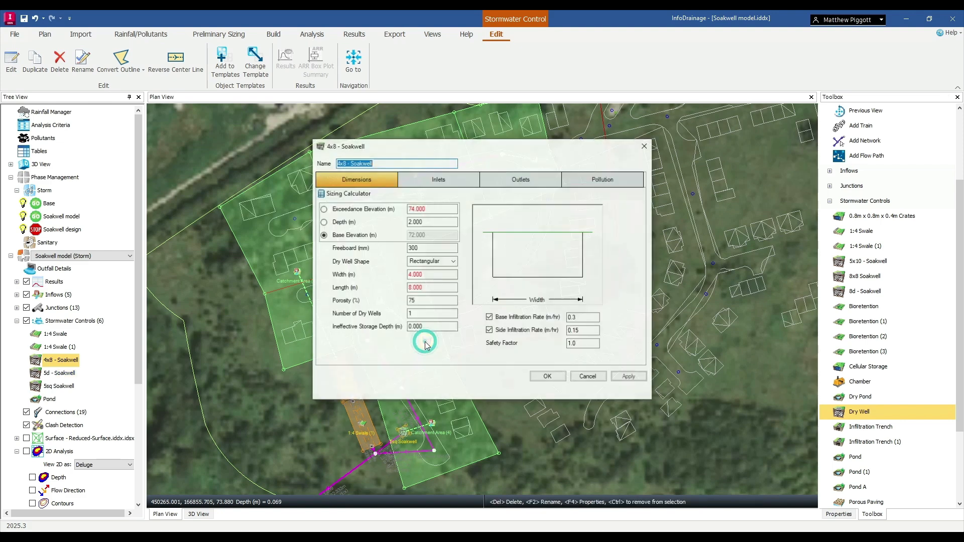
click(646, 146)
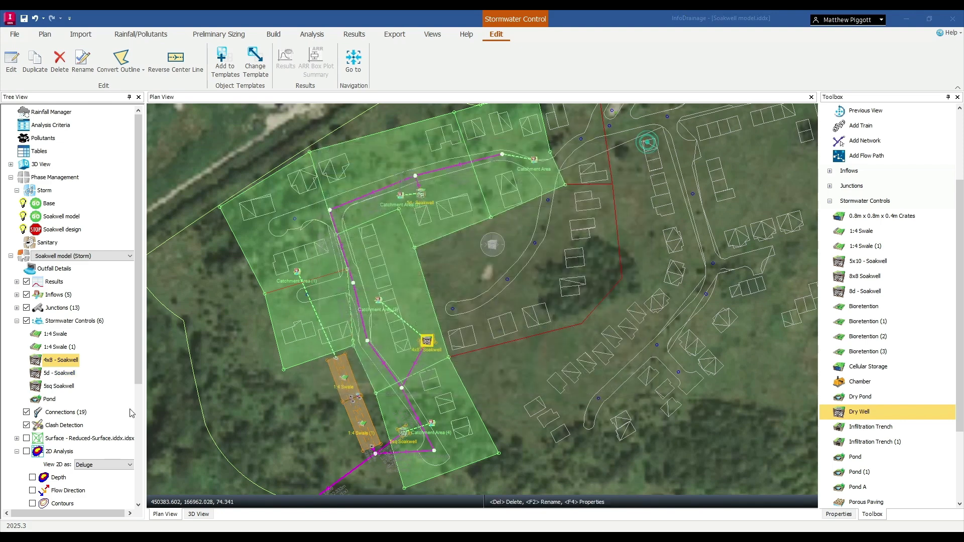
View the profiles of the Soak - 01, Soak - 02 and Soak - 03 flow paths in turn.
scroll(95, 426, down, 4)
click(55, 465)
right_click(72, 464)
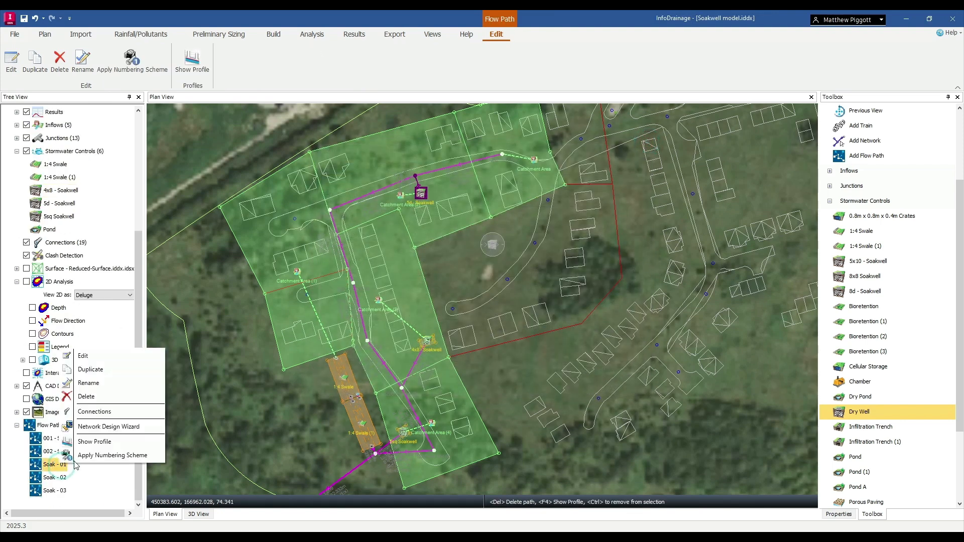
click(97, 440)
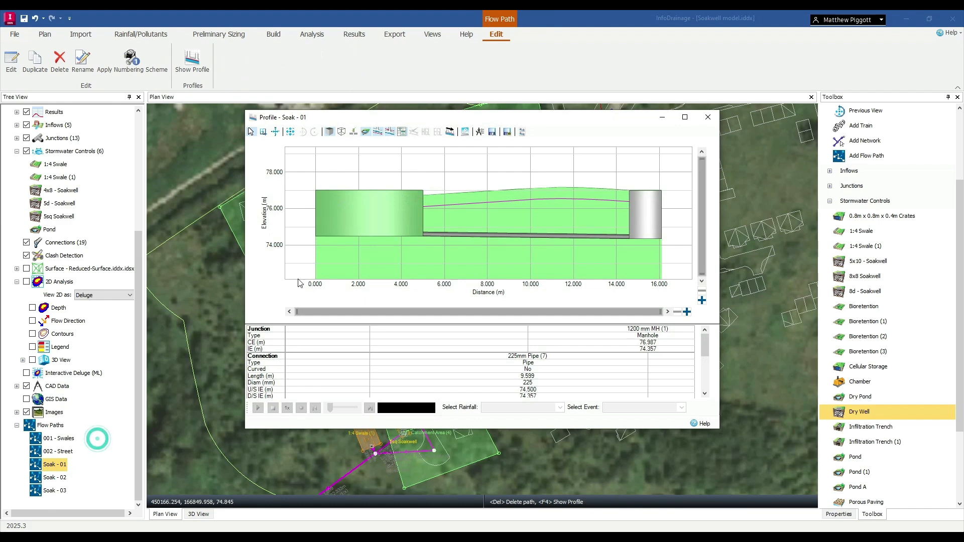
click(708, 117)
click(59, 478)
right_click(60, 478)
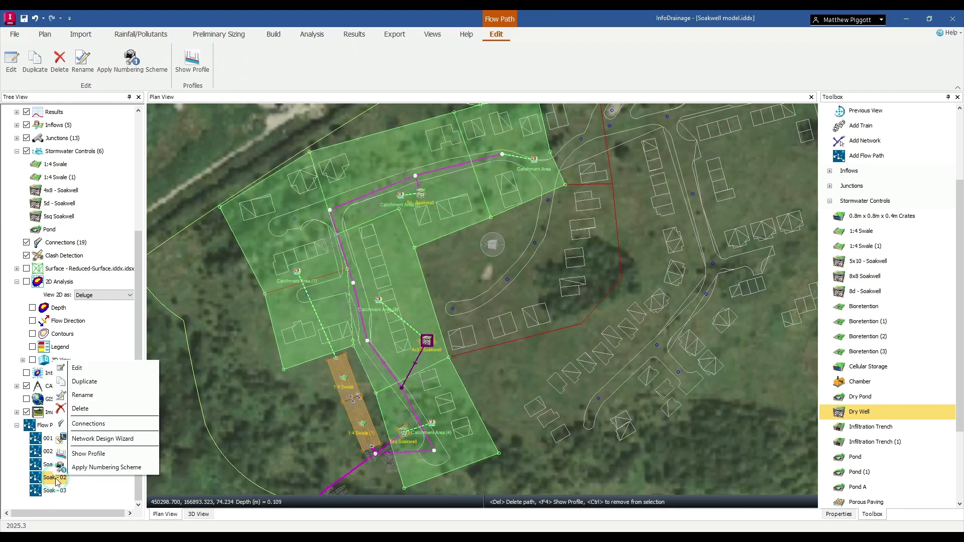
click(111, 451)
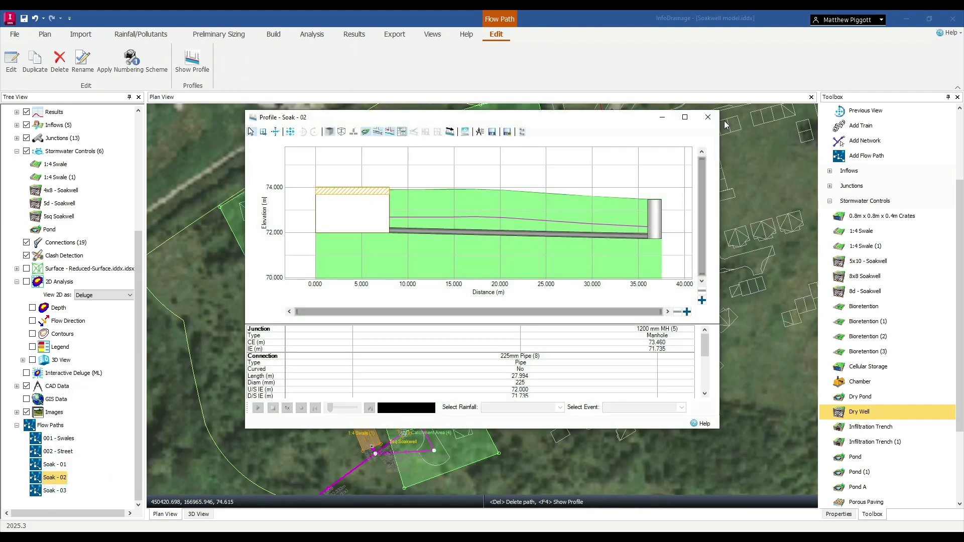
click(708, 117)
click(50, 491)
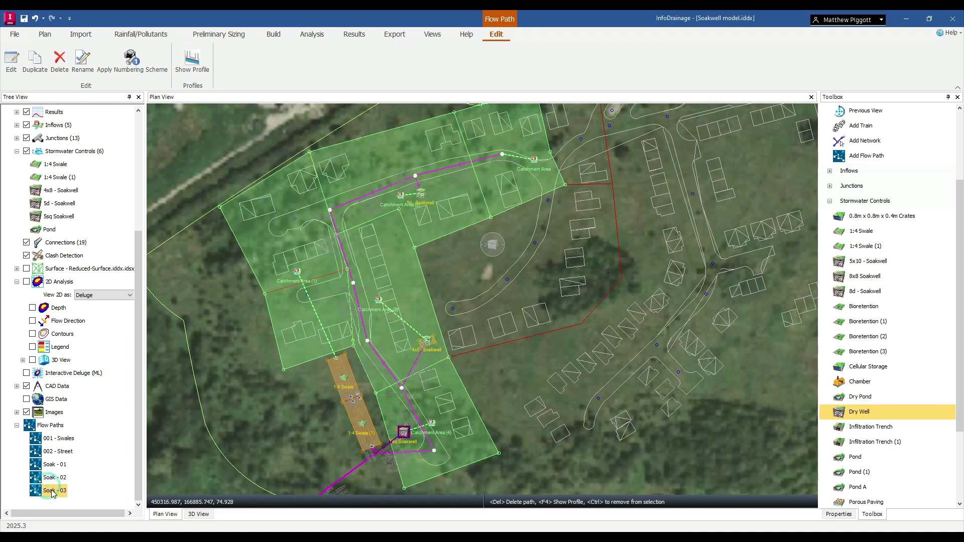
right_click(52, 491)
click(187, 463)
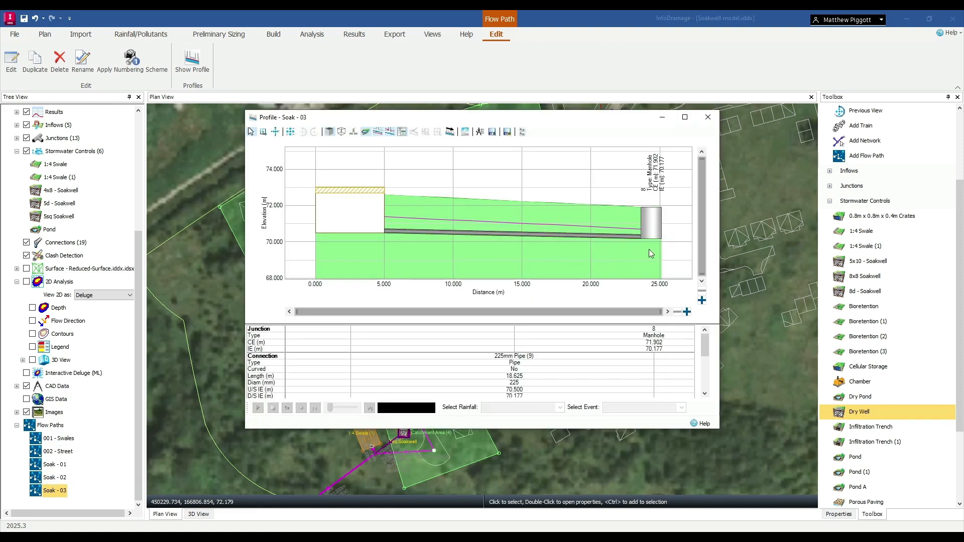
click(709, 117)
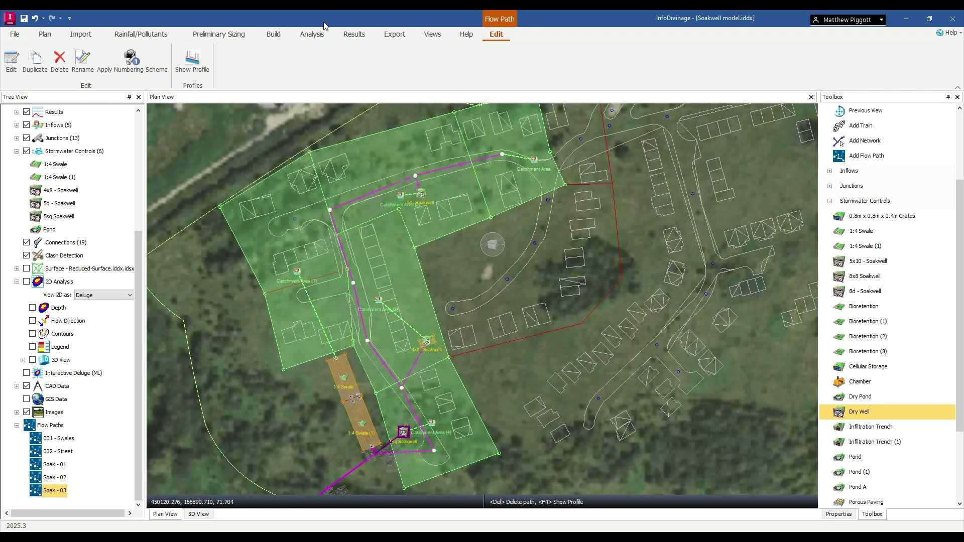
Validate the model and run the analysis, closing the Stormwater Controls Summary.
click(312, 34)
click(354, 34)
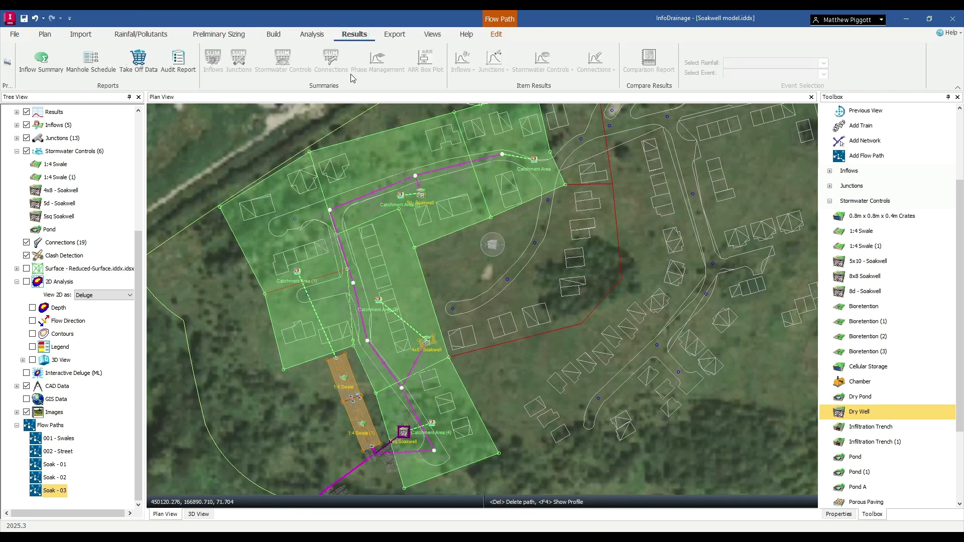
click(312, 34)
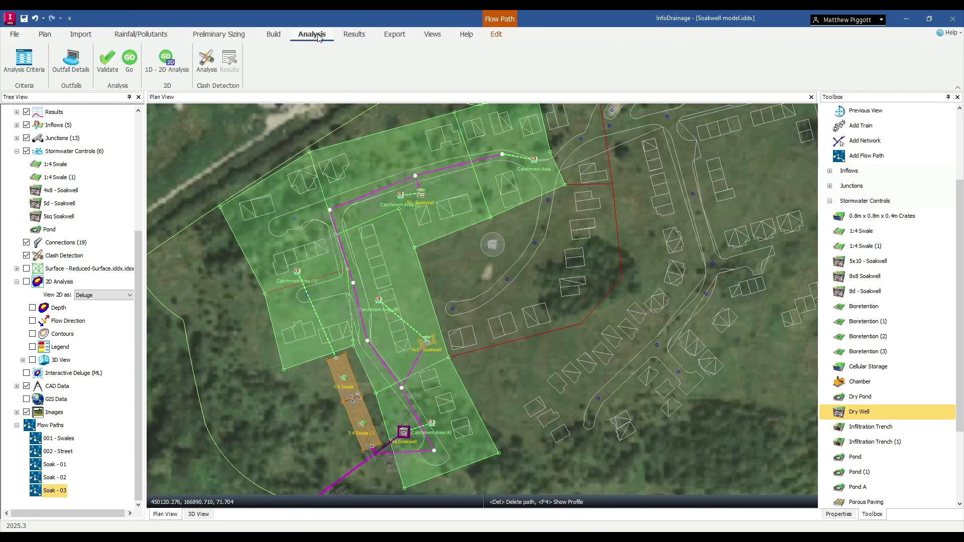
click(113, 63)
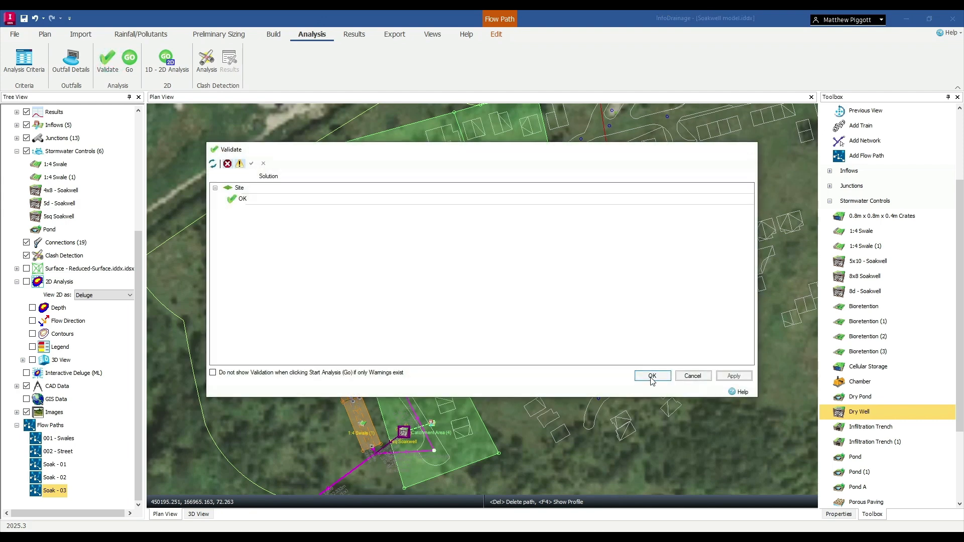
click(653, 377)
click(130, 59)
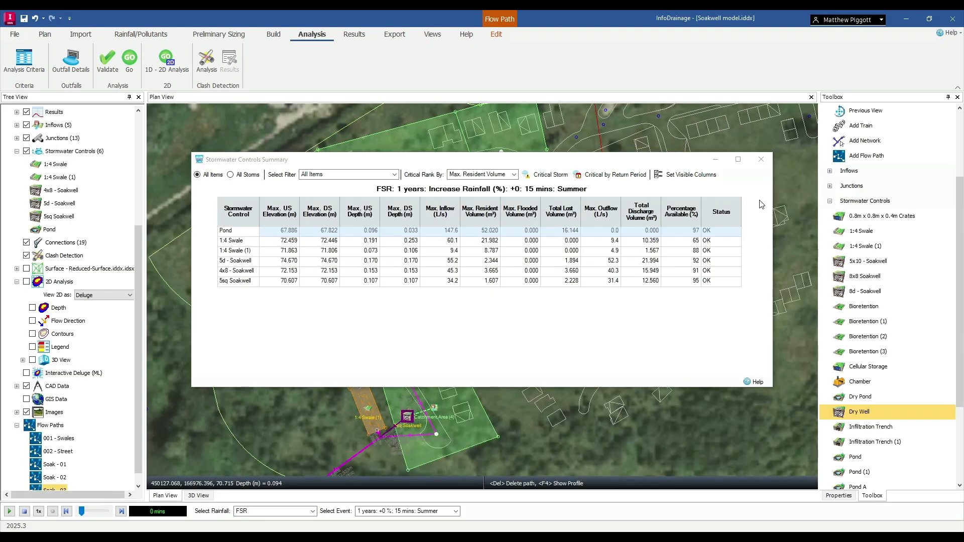
click(761, 159)
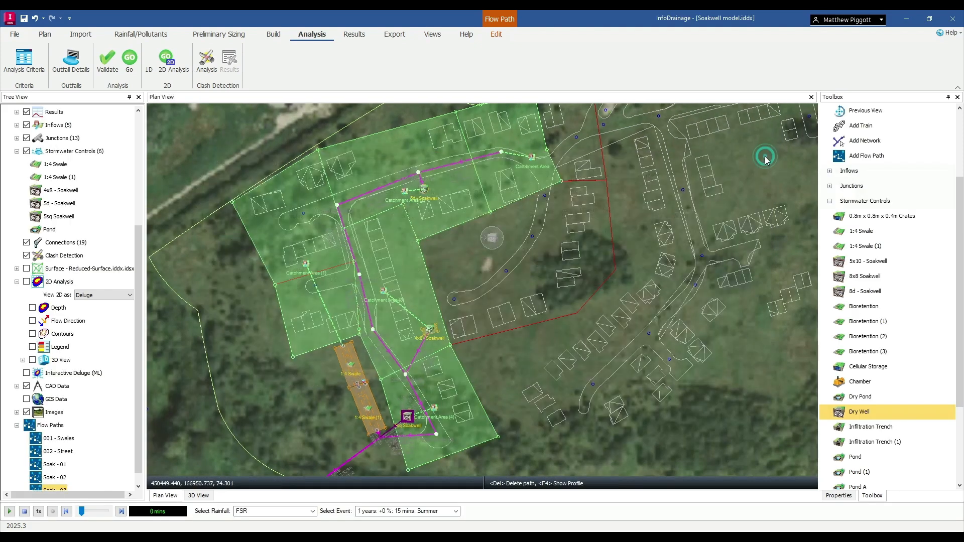
Switch to the Base (Storm) phase and select the 100 years: +60 %: 15 mins: Winter event for the results.
click(368, 33)
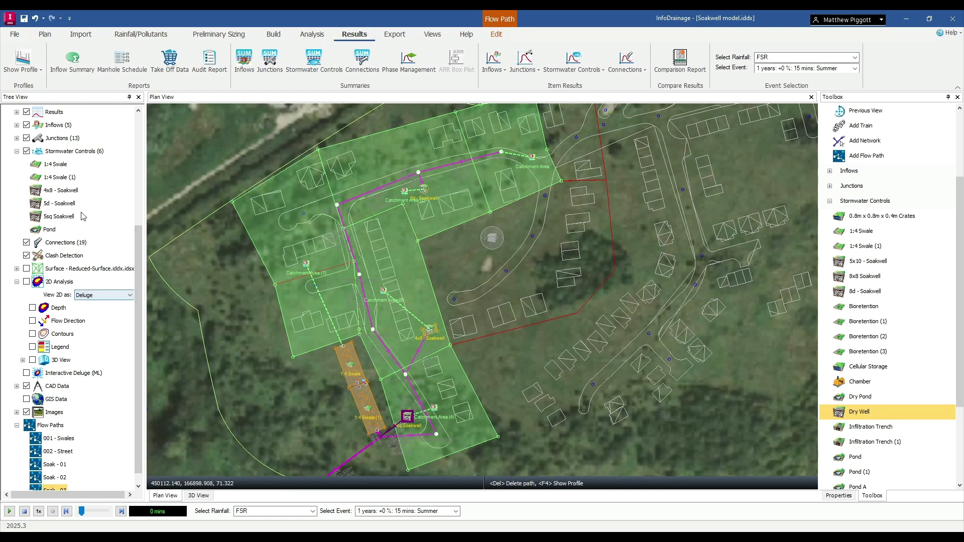
scroll(84, 216, up, 5)
click(79, 256)
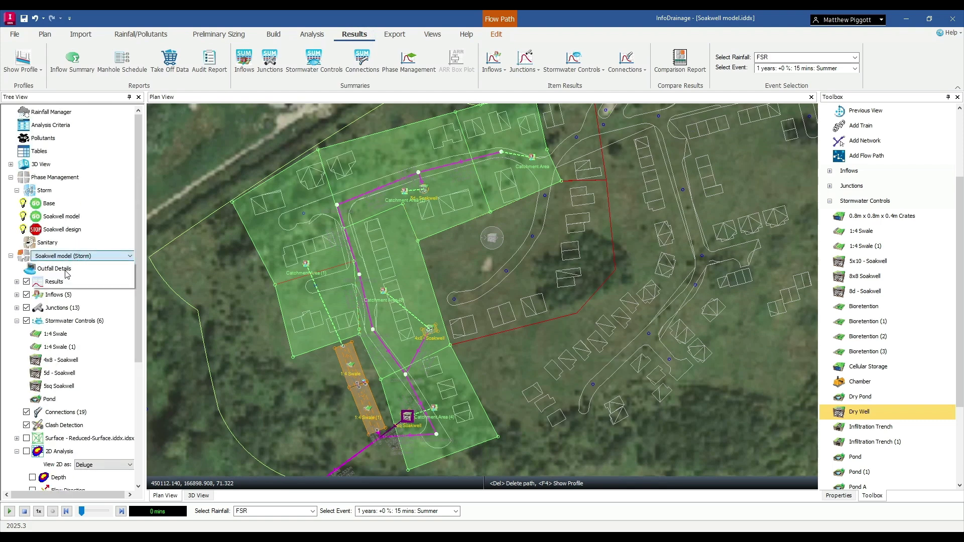
click(58, 267)
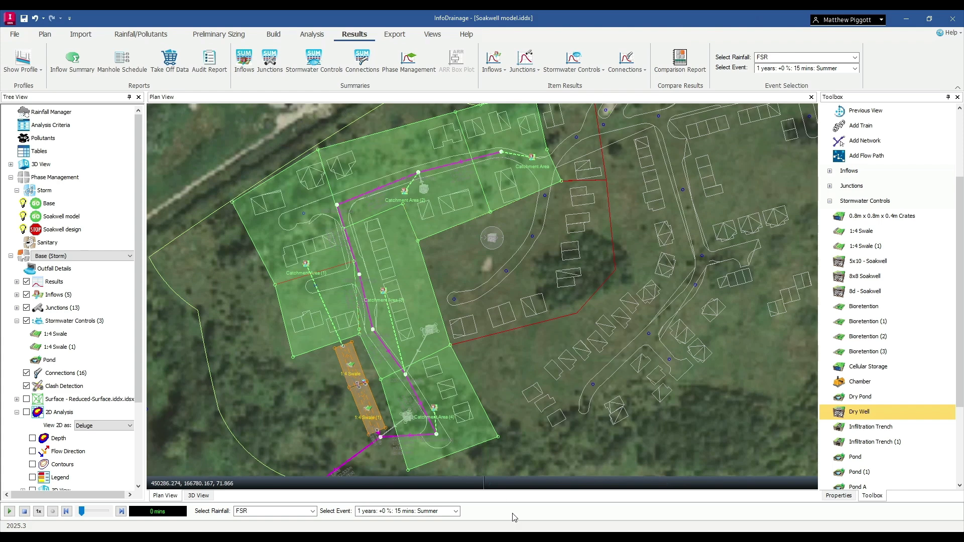
click(455, 512)
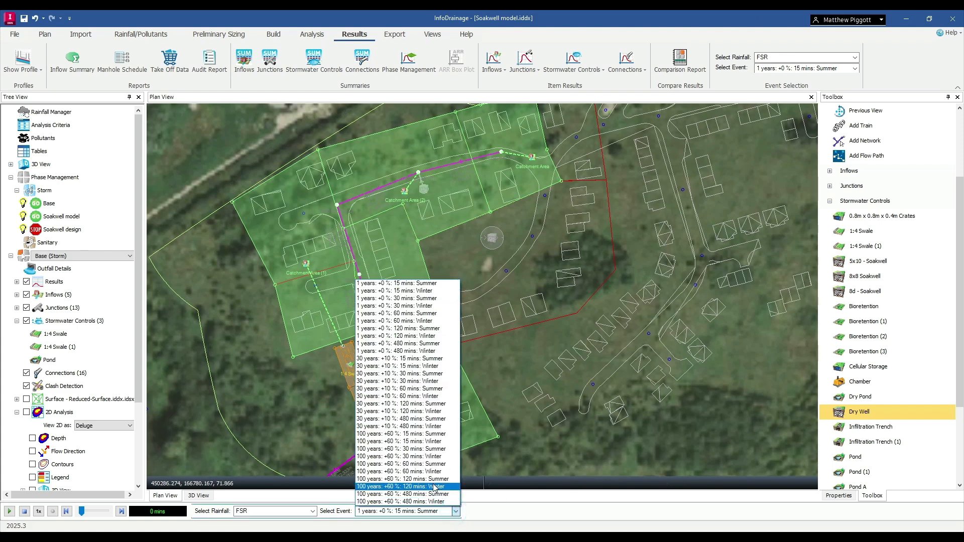
click(422, 442)
Show the profile of the 002 - Street flow path with results and enlarge its window.
scroll(118, 452, down, 3)
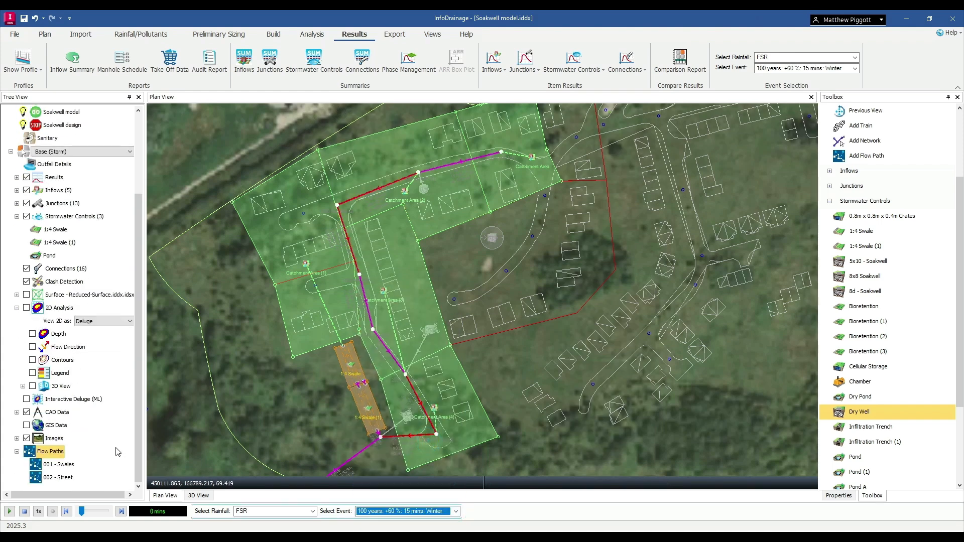
click(64, 477)
right_click(60, 474)
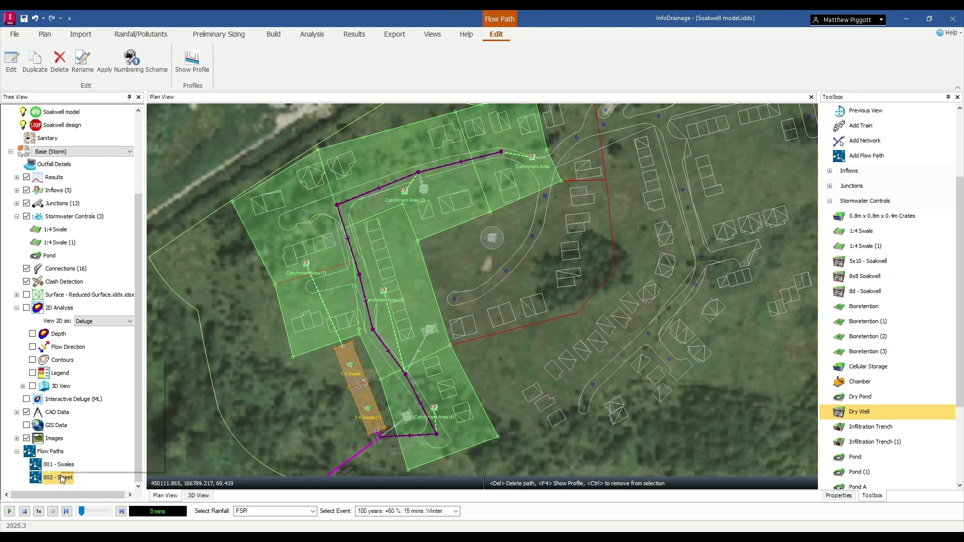
click(112, 454)
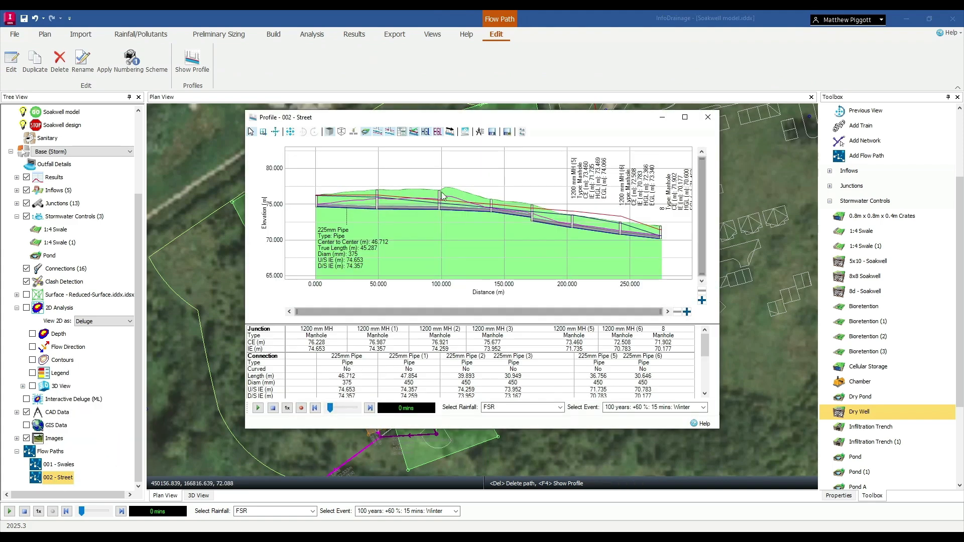
drag(511, 121, 343, 31)
drag(552, 341, 877, 468)
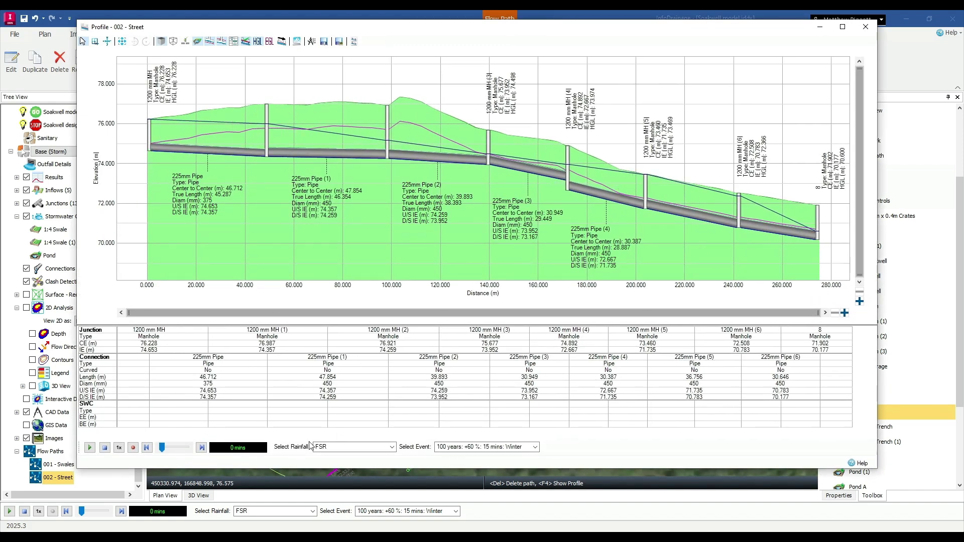
Step the street profile's water levels forward to 11 minutes, examine the status of the manholes, and close the profile.
click(202, 448)
click(202, 448)
click(202, 448)
click(202, 448)
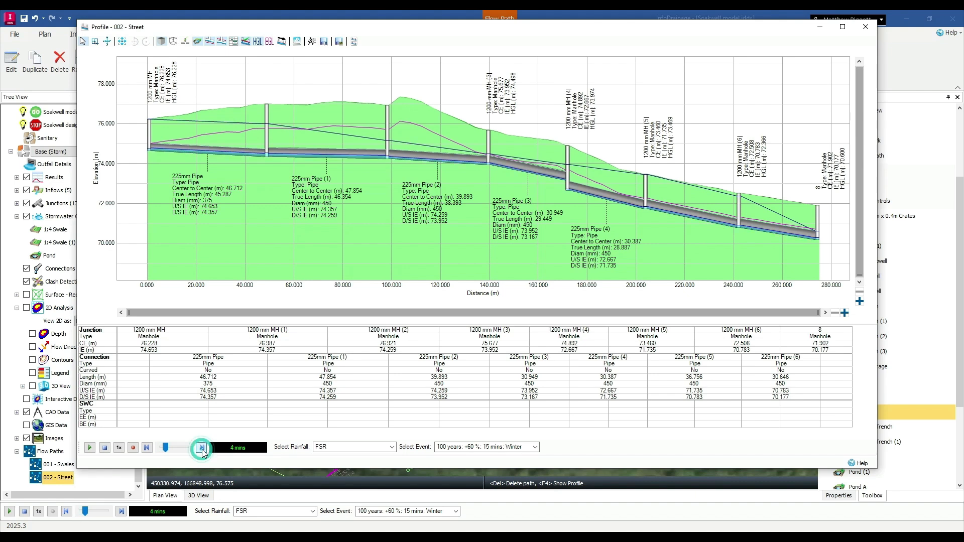
click(201, 448)
click(202, 448)
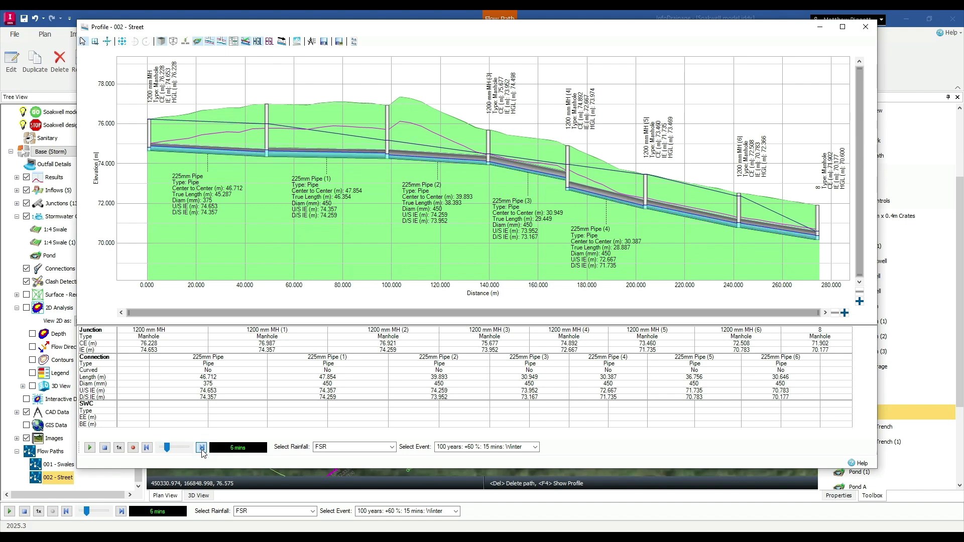
click(201, 448)
click(202, 448)
click(202, 448)
click(202, 449)
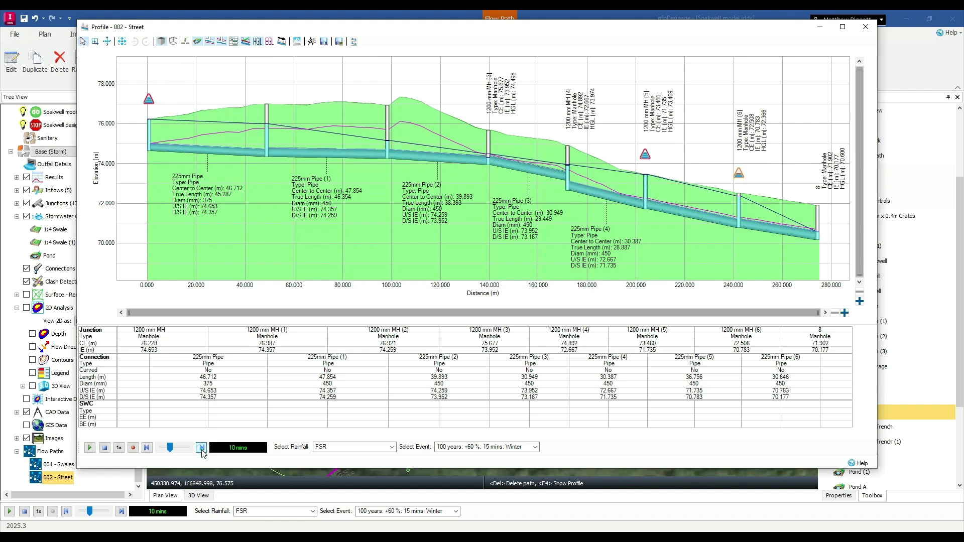
click(750, 177)
click(653, 159)
click(140, 97)
click(866, 26)
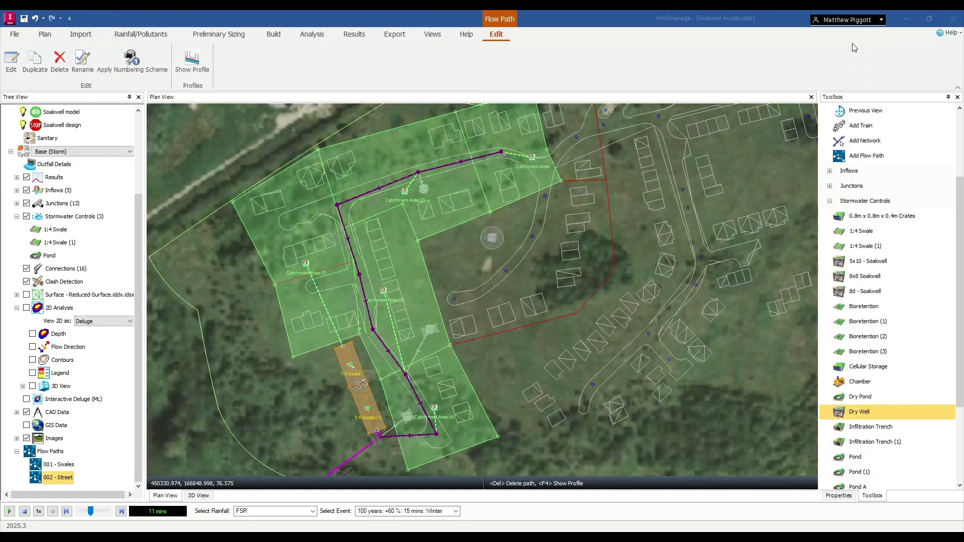
Switch the active phase to Soakwell model (Storm).
scroll(68, 182, up, 2)
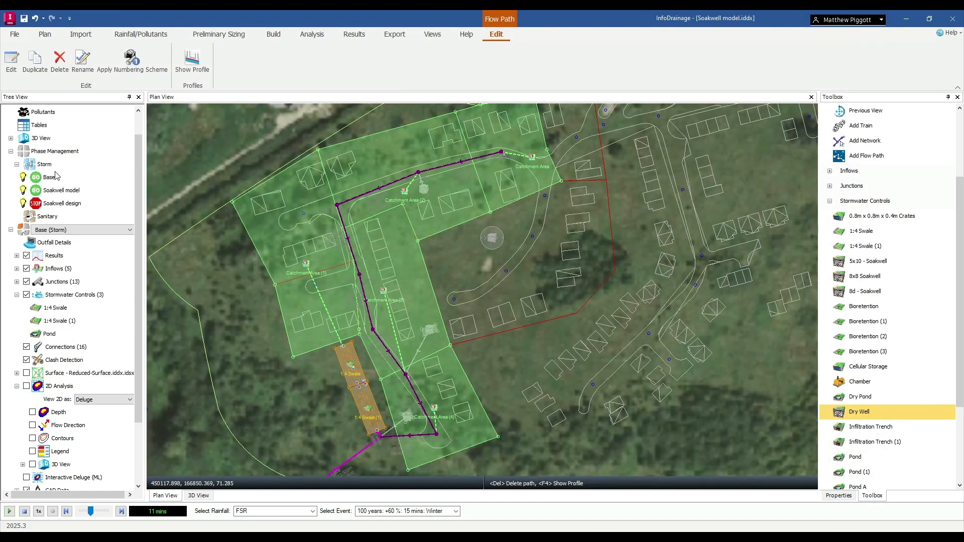
click(103, 232)
click(70, 252)
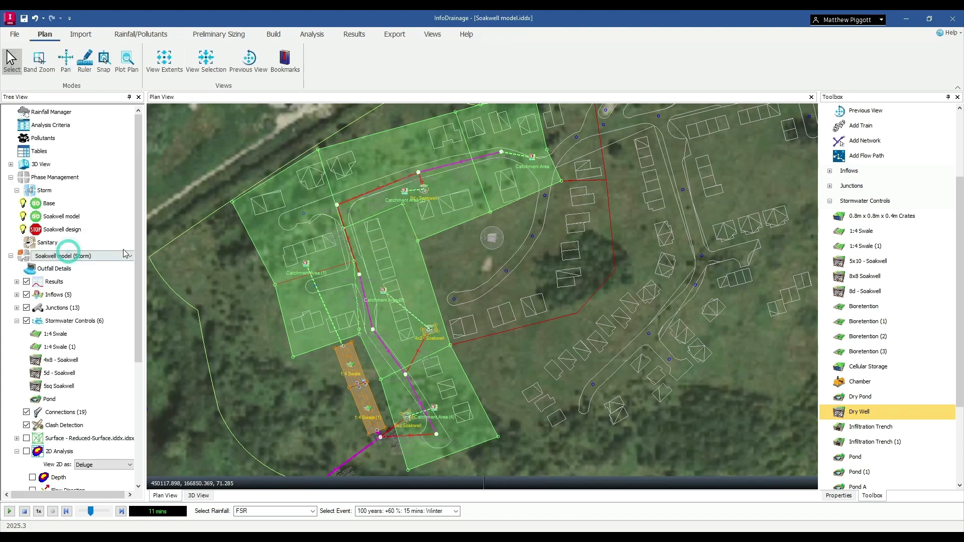
Show the profile of the 002 - Street flow path for the soakwell phase and enlarge its window.
scroll(84, 371, down, 5)
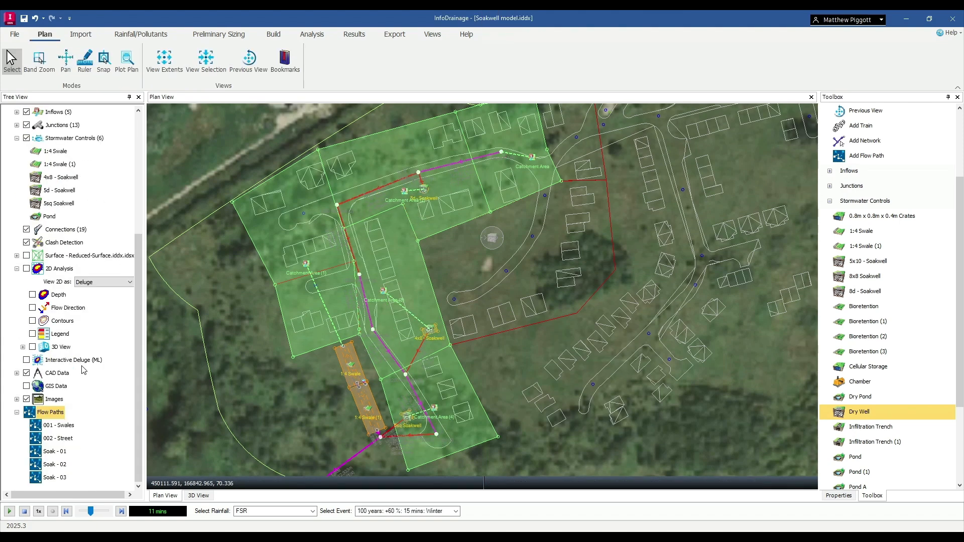
click(58, 439)
right_click(57, 438)
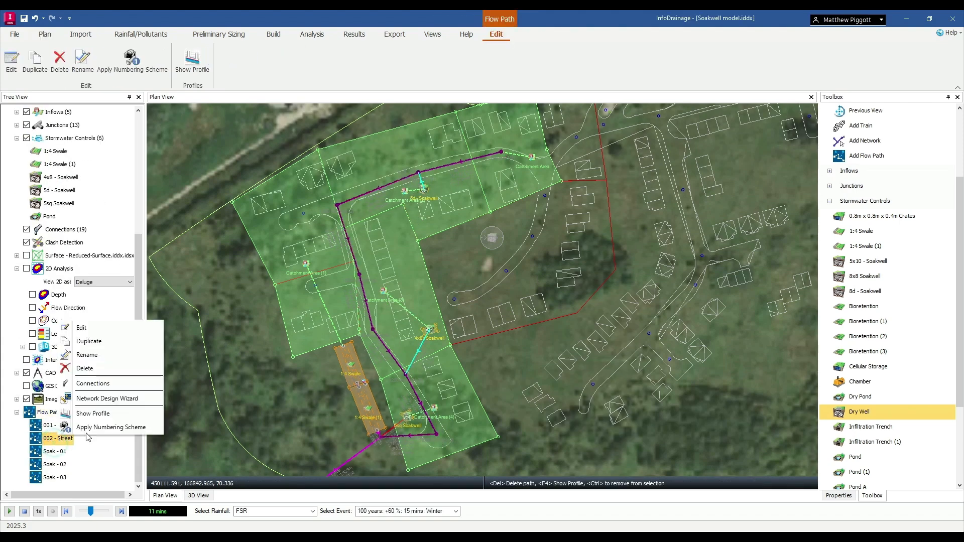
click(112, 414)
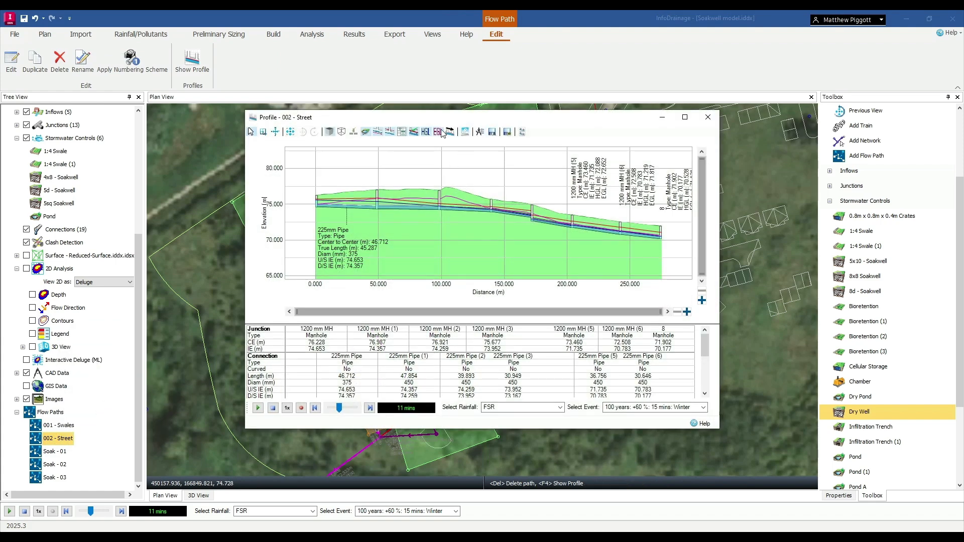
drag(467, 119, 304, 52)
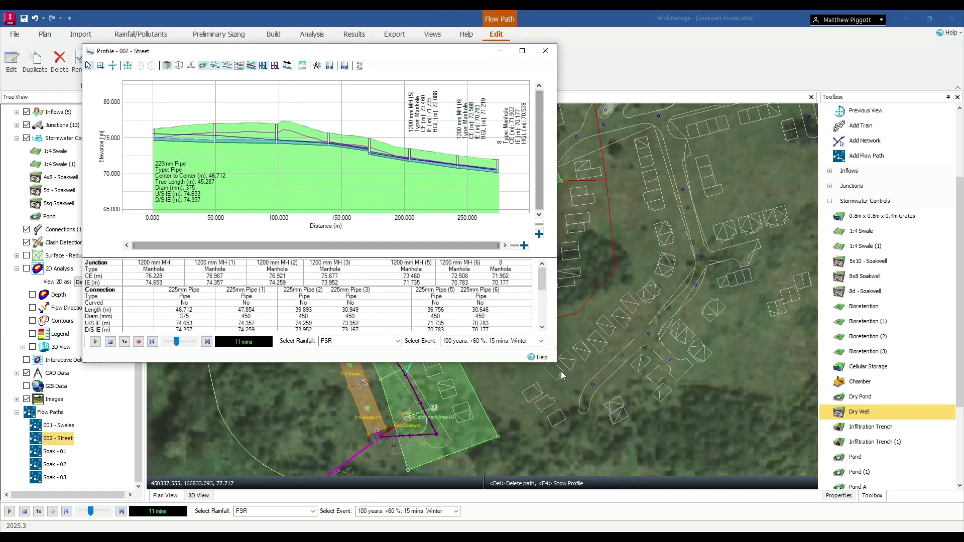
drag(558, 363, 876, 473)
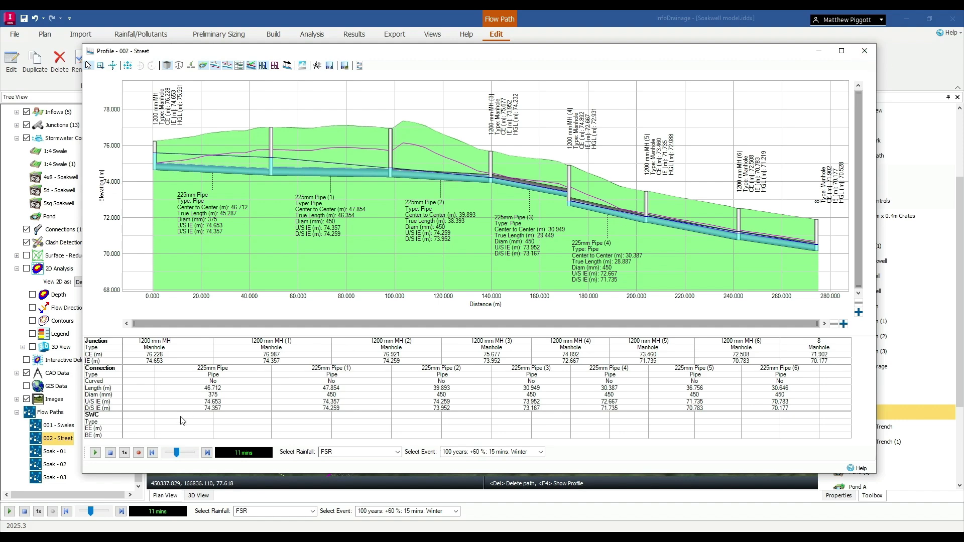
Show the profile of the Soak - 02 flow path, hide its energy grade line, and close both open profiles.
right_click(58, 463)
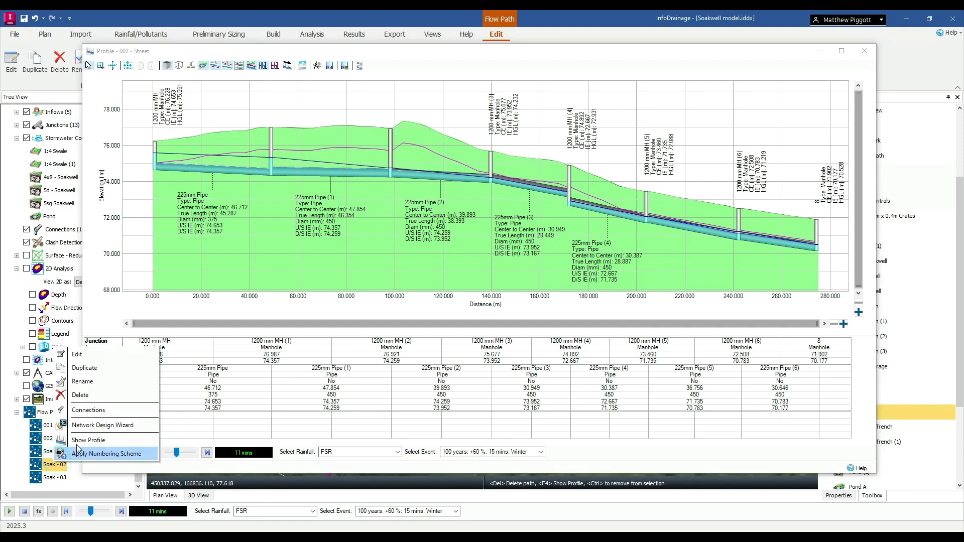
click(78, 441)
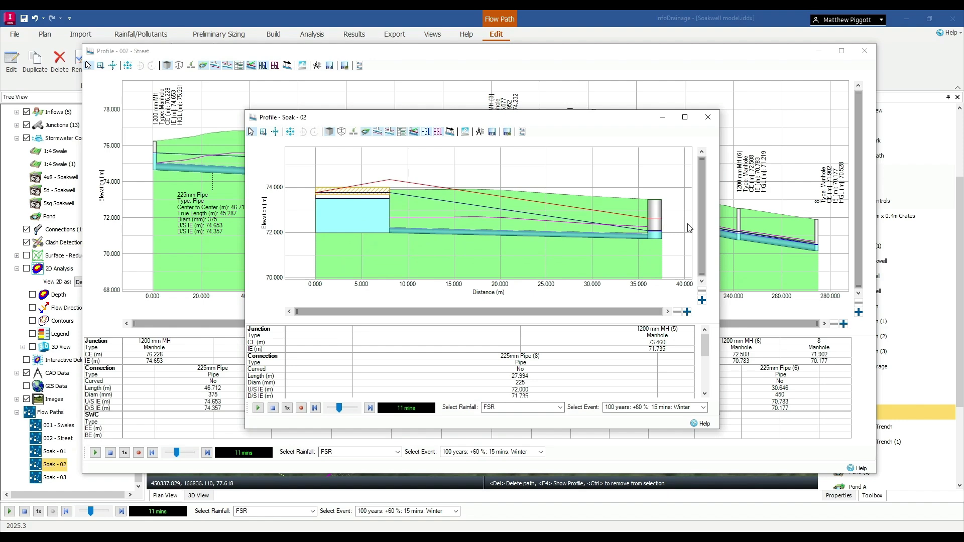
click(438, 132)
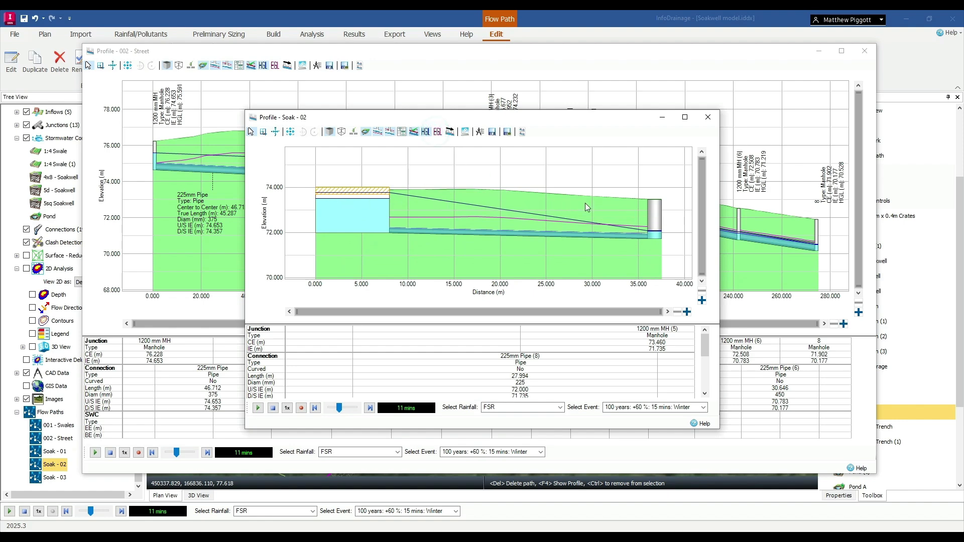
click(709, 117)
click(865, 51)
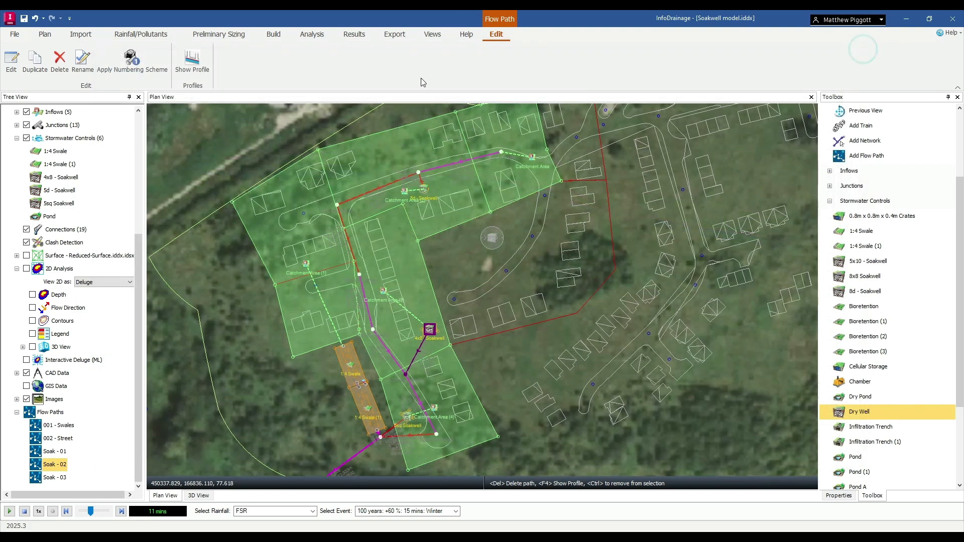
Open the Comparison Report and review the phases and storms included in the Soakwell comparison.
click(347, 34)
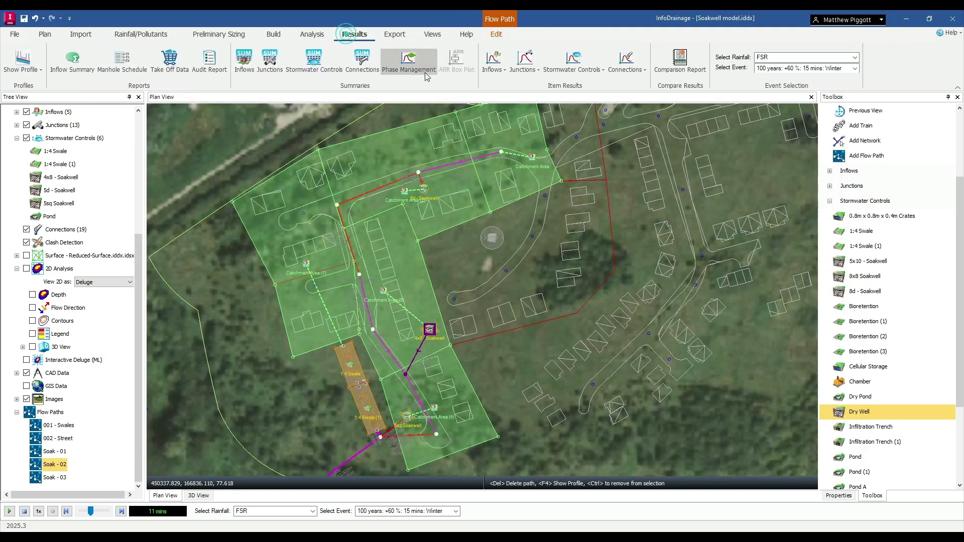
click(692, 59)
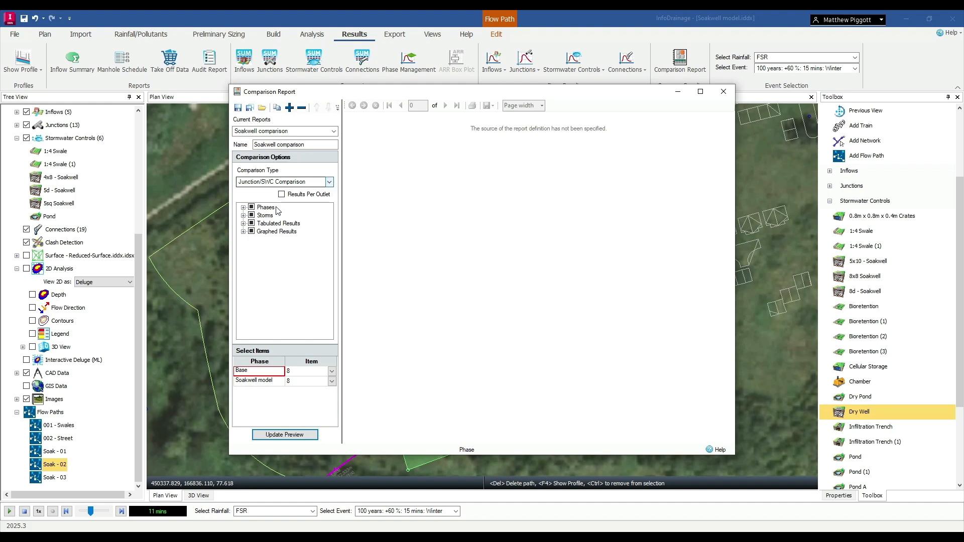
click(243, 208)
click(242, 239)
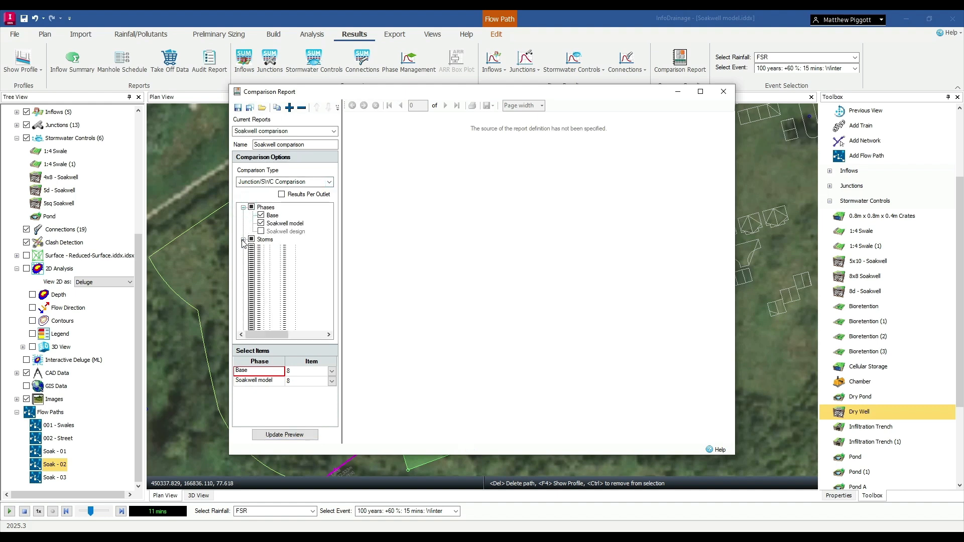
scroll(306, 277, up, 5)
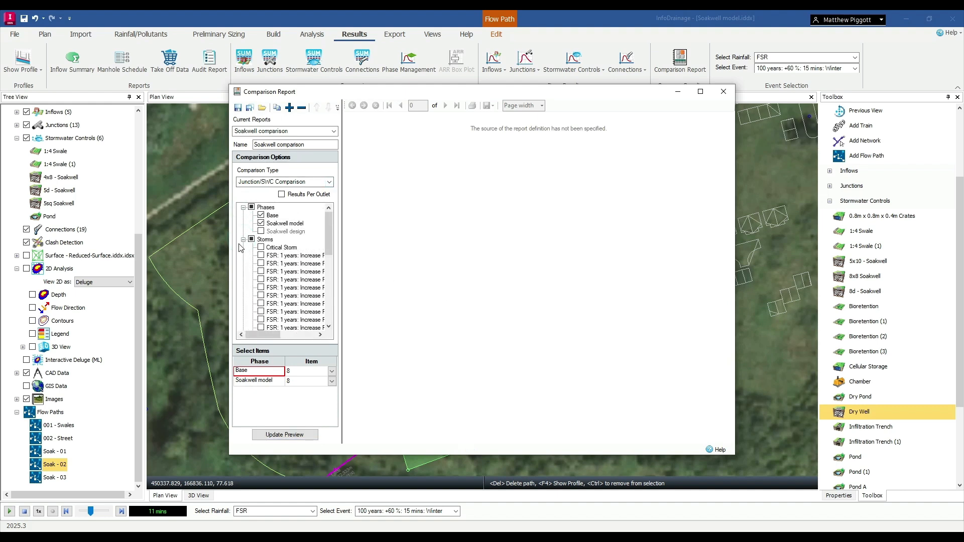
click(243, 240)
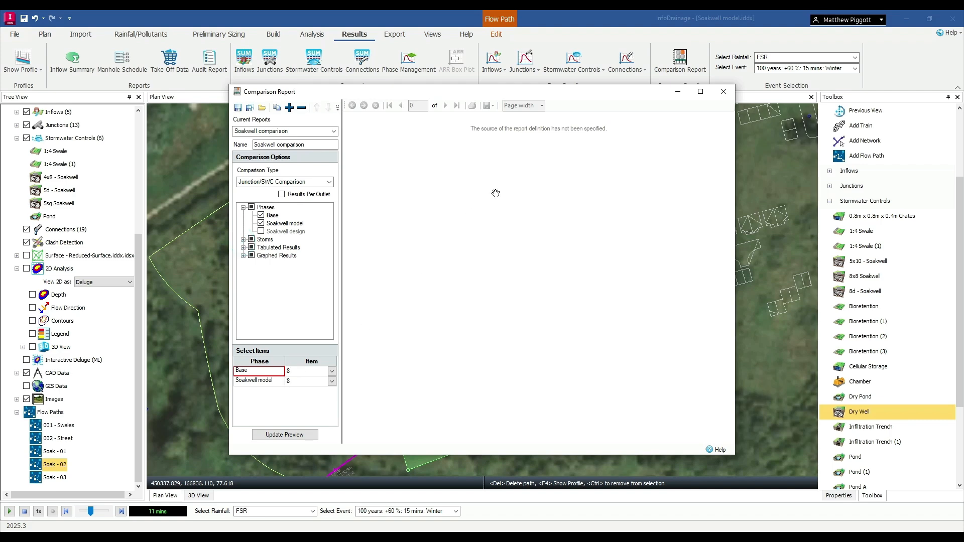
With the report kept open, select manhole 8 below the 1:4 Swale (1) in the plan and show its properties.
drag(610, 97, 762, 39)
scroll(388, 442, up, 4)
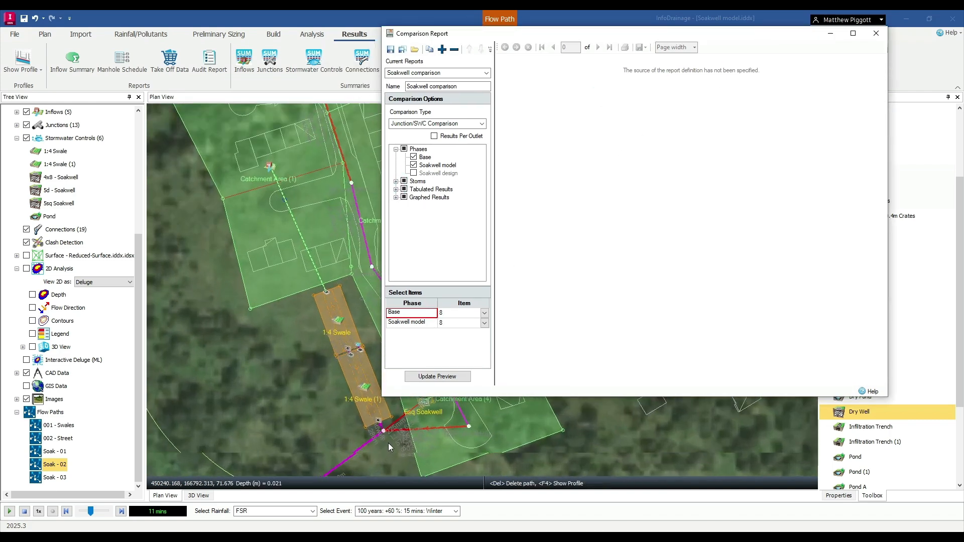
scroll(386, 435, up, 3)
click(372, 397)
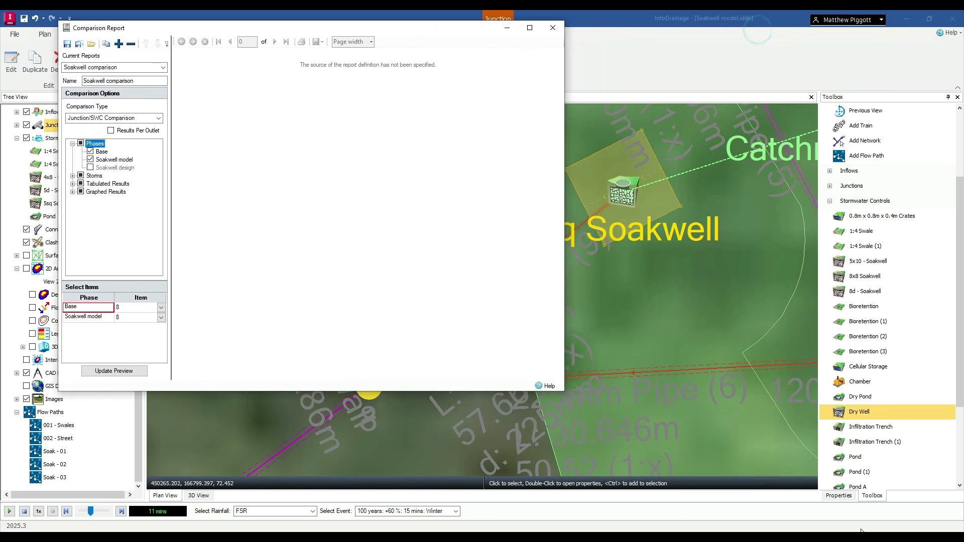
click(839, 496)
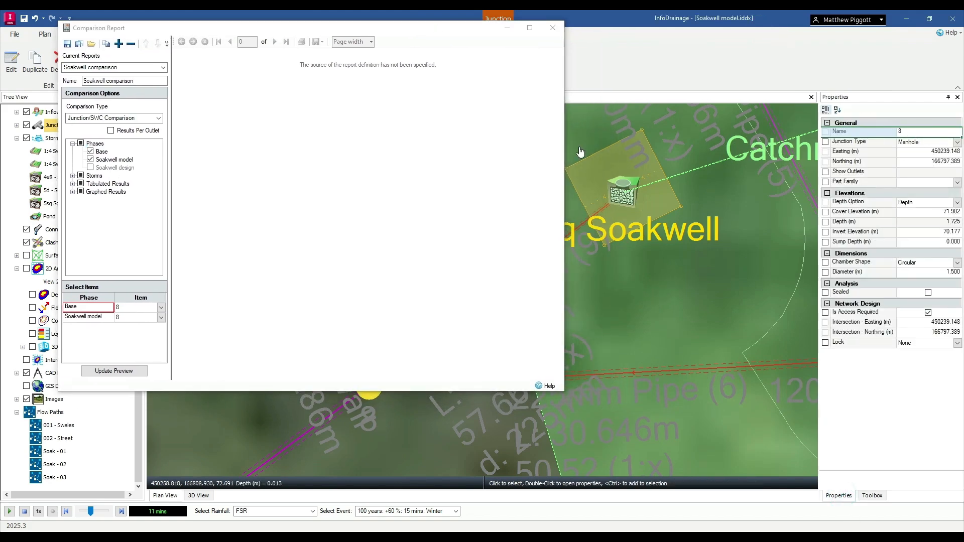
Generate the comparison preview for junction 8 in the Base and Soakwell model phases, and close the report.
drag(404, 28, 615, 45)
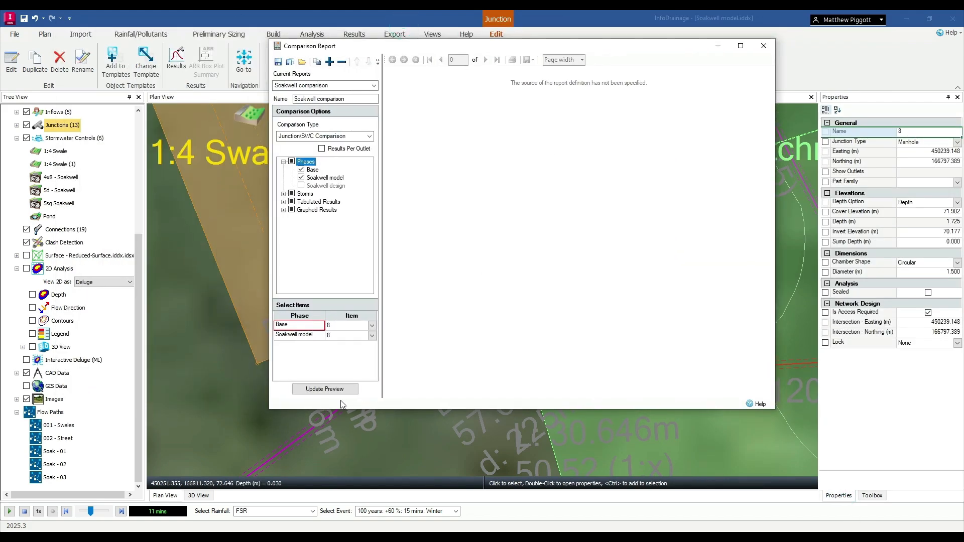
click(334, 389)
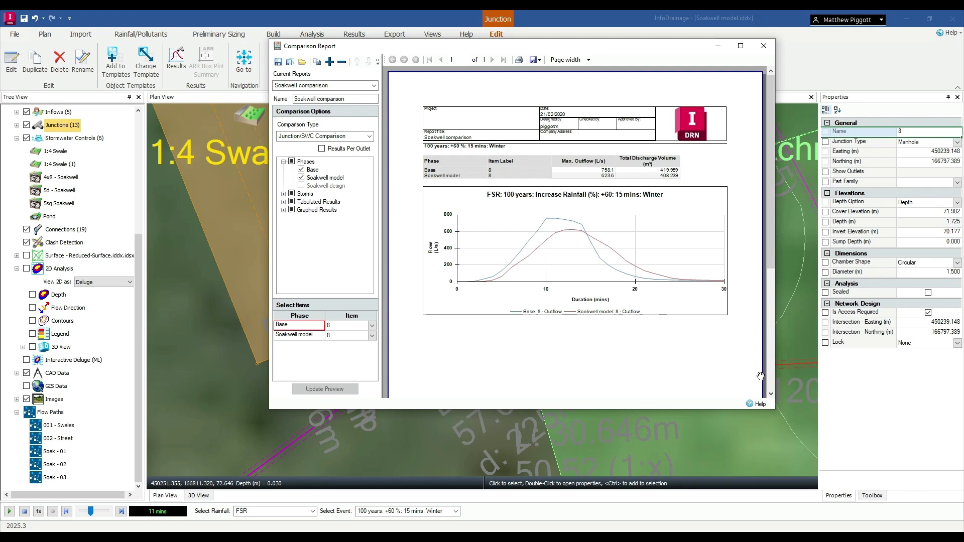
click(764, 45)
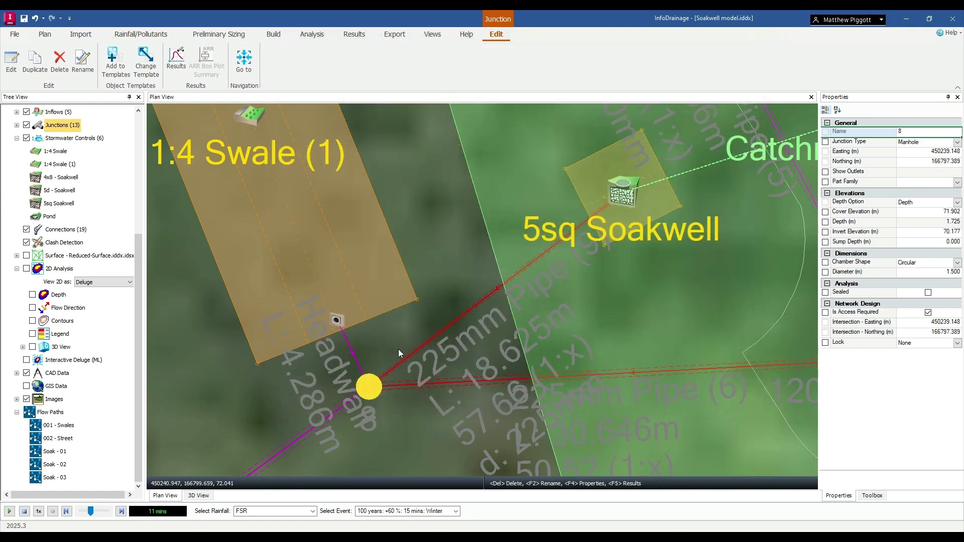
Examine the 2D Analysis Criteria for a 1D - 2D analysis and close them without running it.
scroll(387, 389, down, 10)
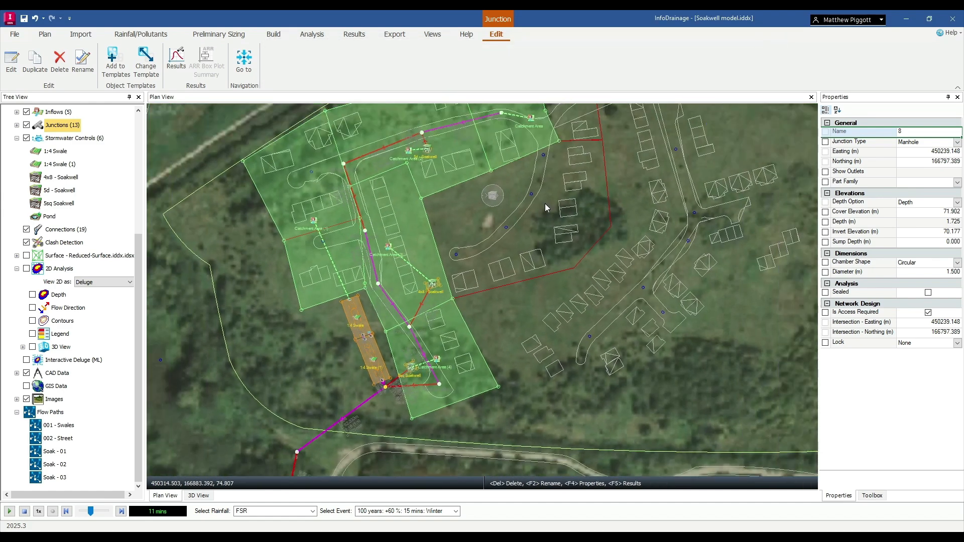
middle_drag(545, 204, 534, 247)
click(312, 34)
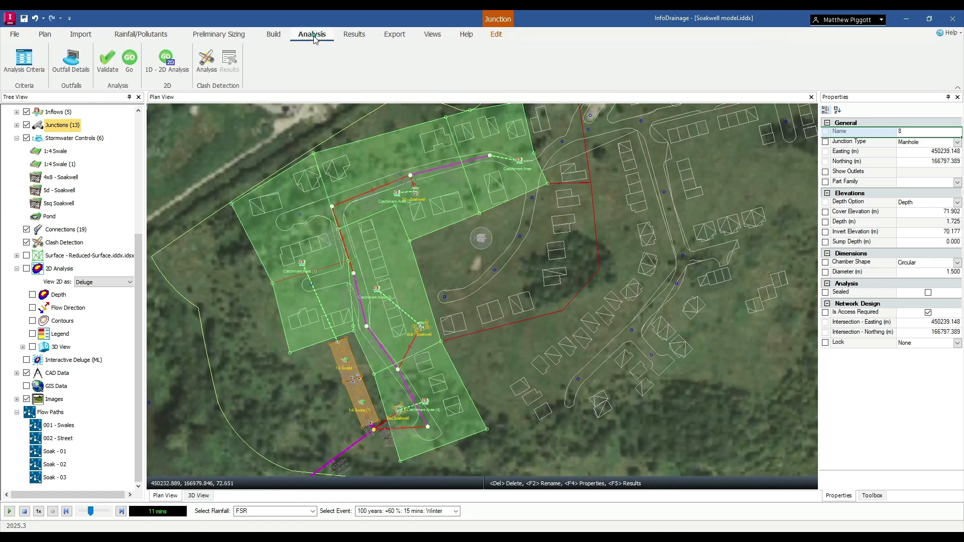
click(177, 68)
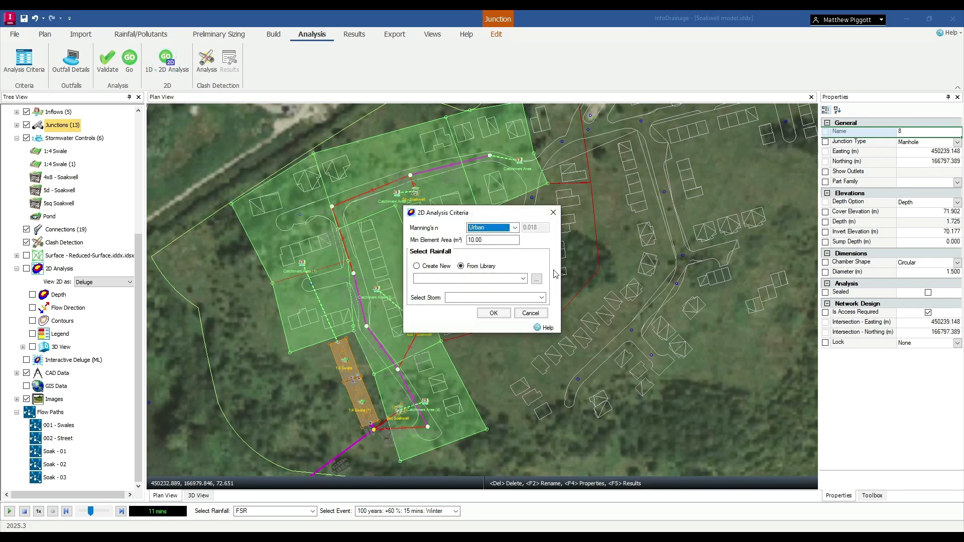
click(554, 212)
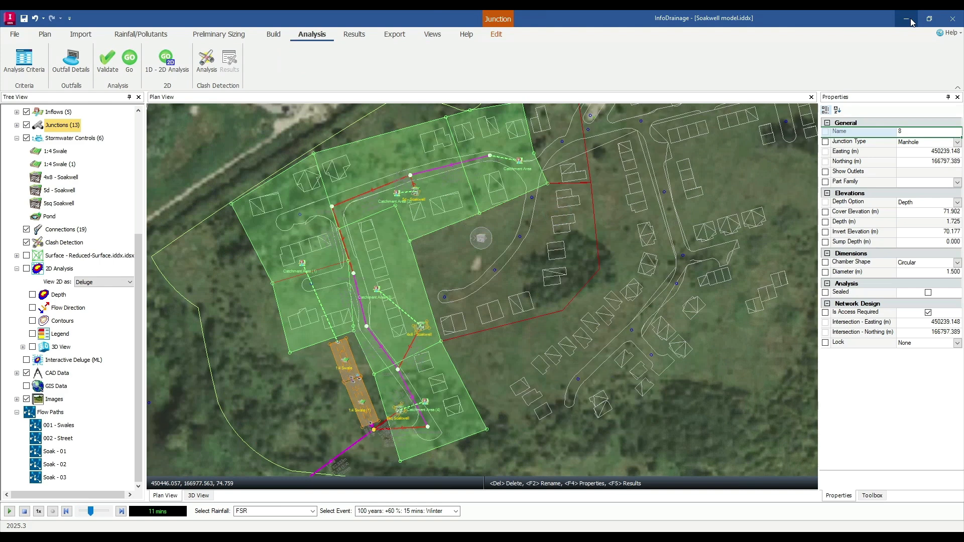
Switch to the Soakwell model - 1D2D project and play its 2D flood results around Pond (1) and the soakwells to 30 minutes, stopping the animation.
click(907, 19)
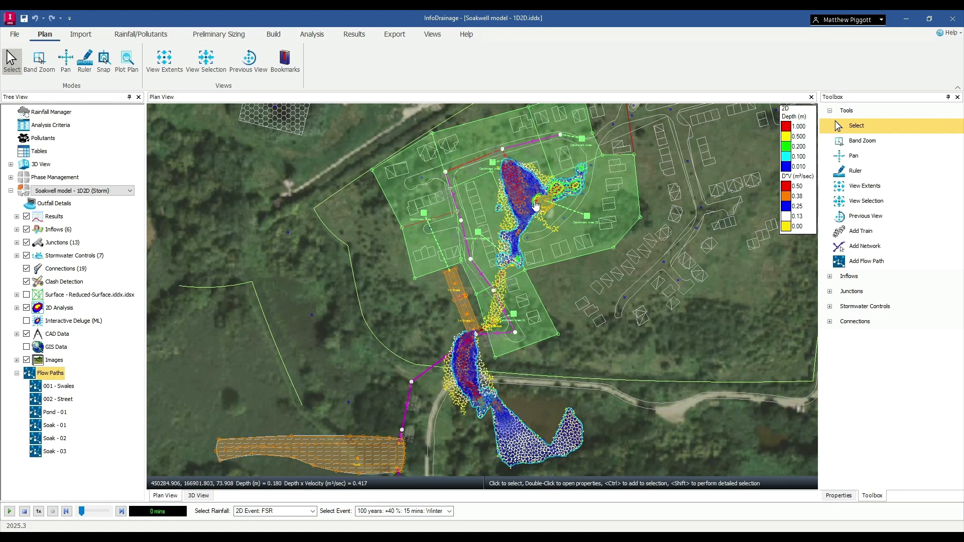
scroll(538, 206, up, 1)
scroll(537, 206, up, 4)
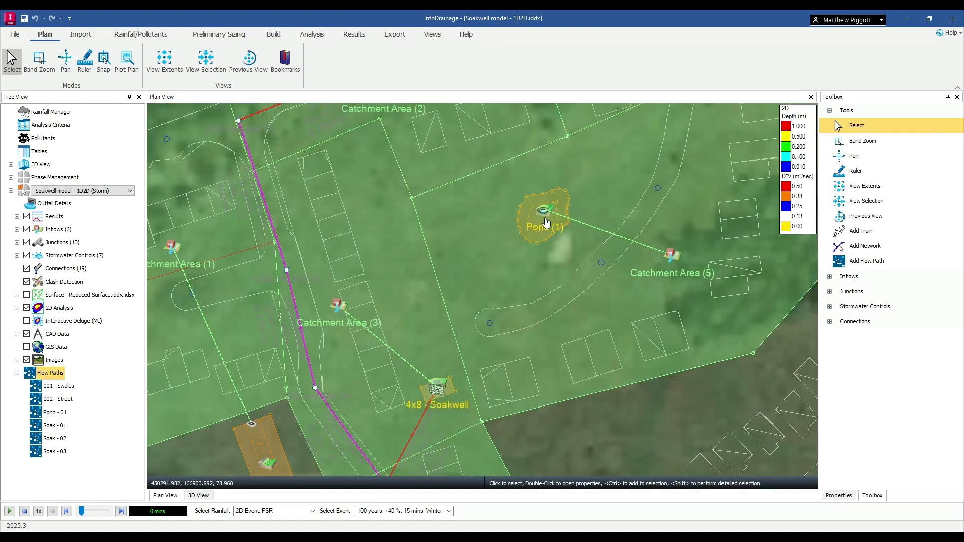
click(9, 511)
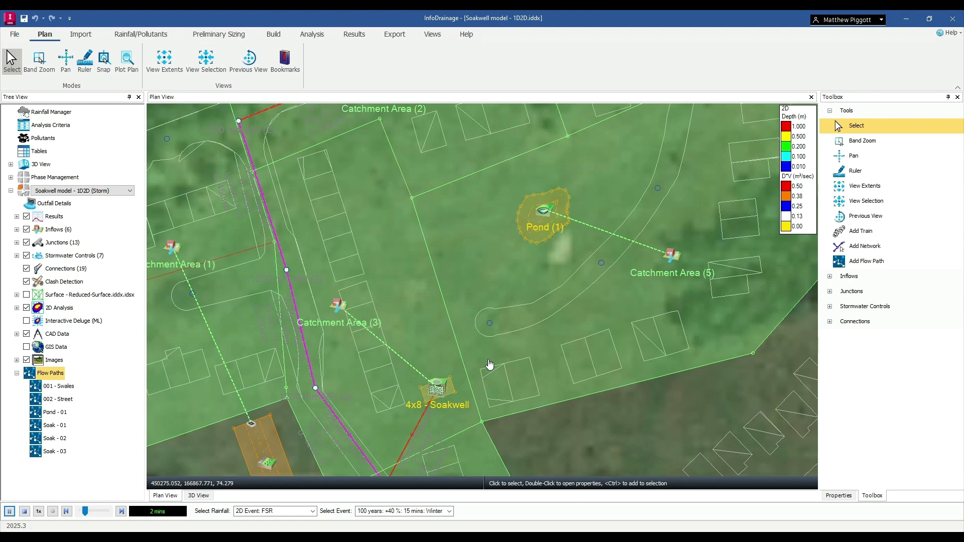
scroll(506, 353, down, 1)
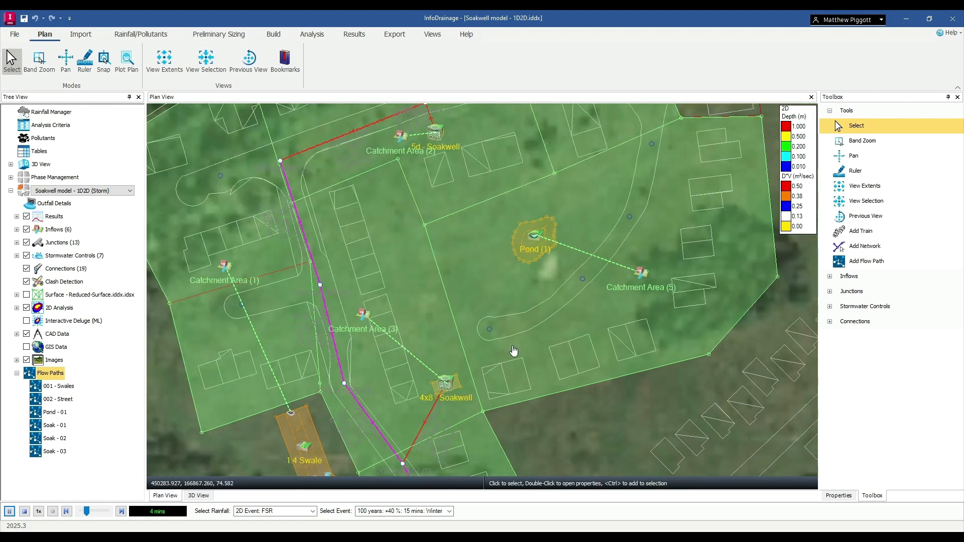
scroll(537, 348, down, 1)
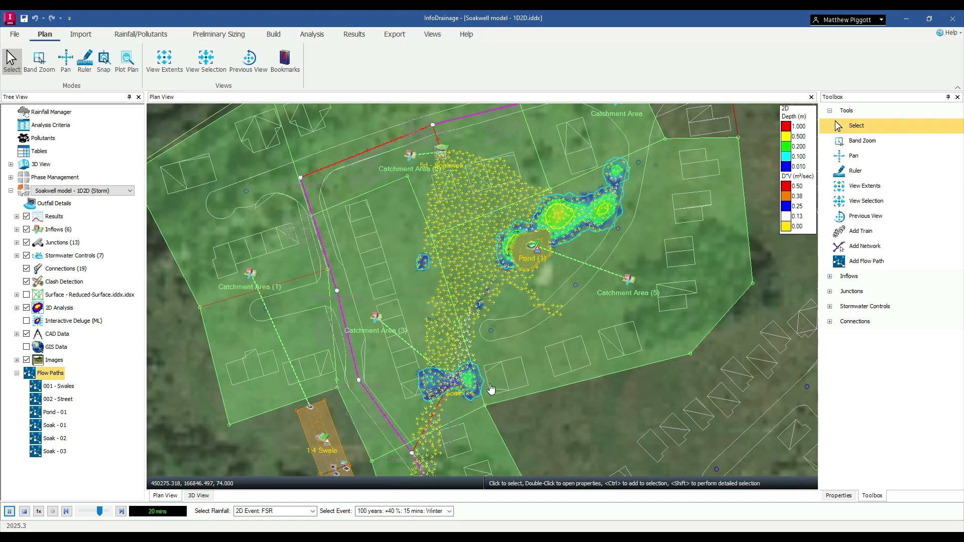
middle_drag(479, 415, 492, 389)
scroll(508, 386, down, 1)
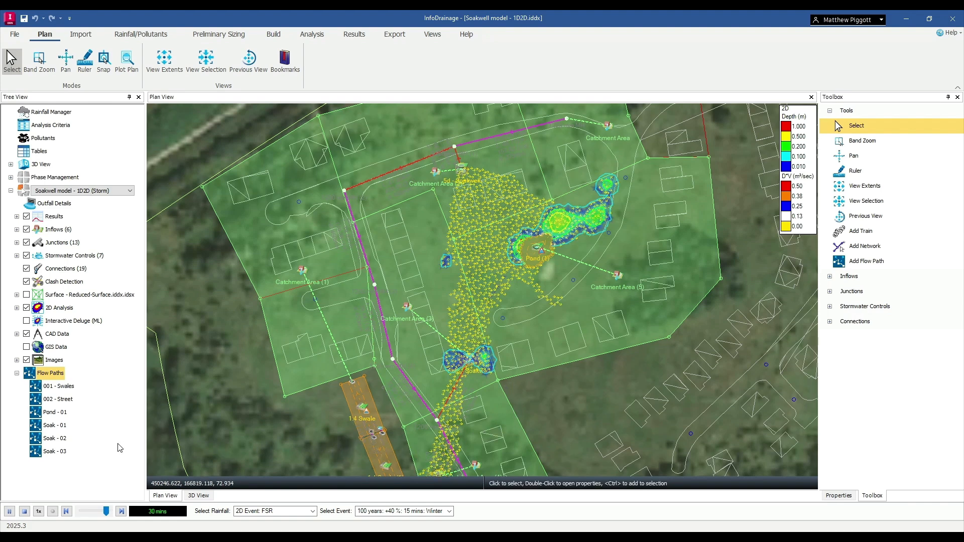
click(24, 512)
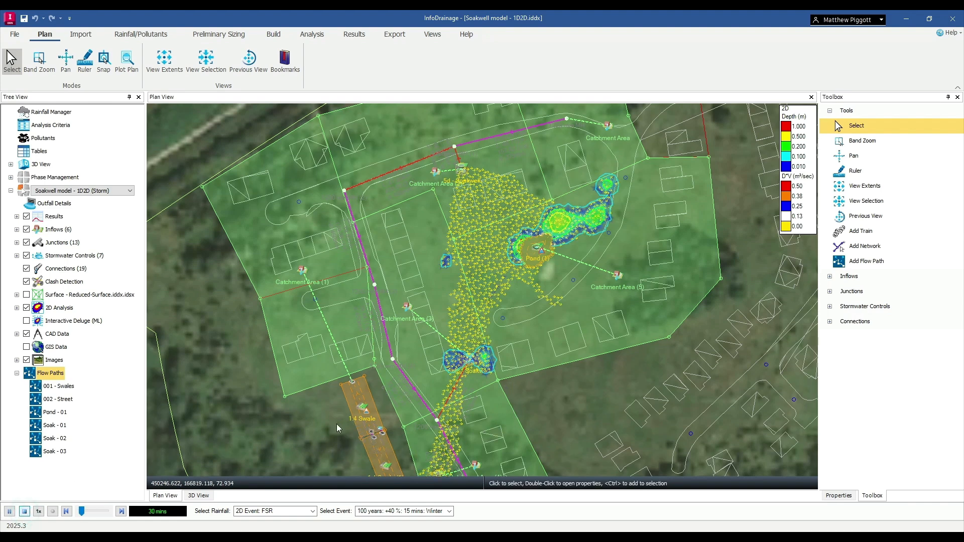